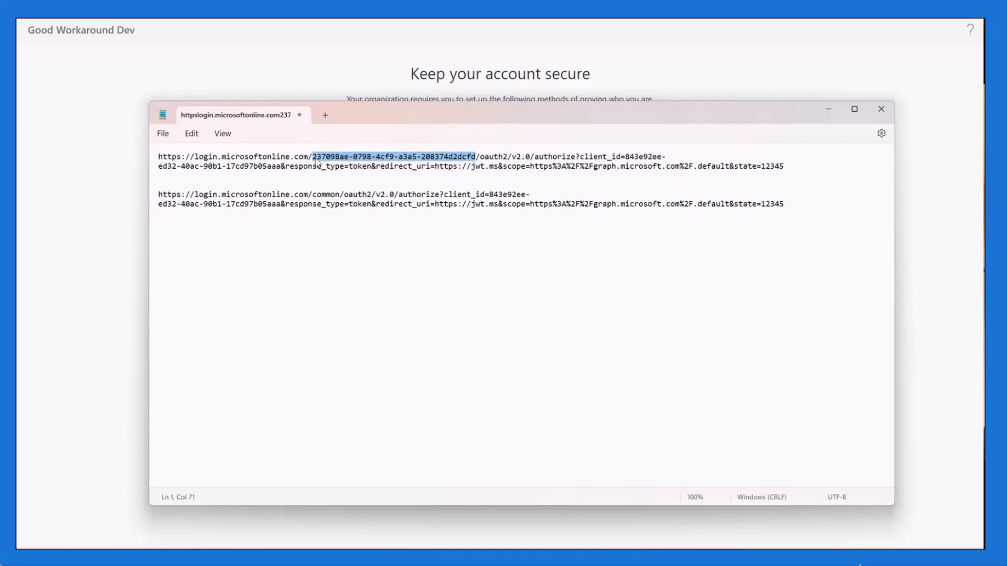
# Step: Switch from the Notepad window to the Azure portal's Users list and reload it
pyautogui.click(366, 73)
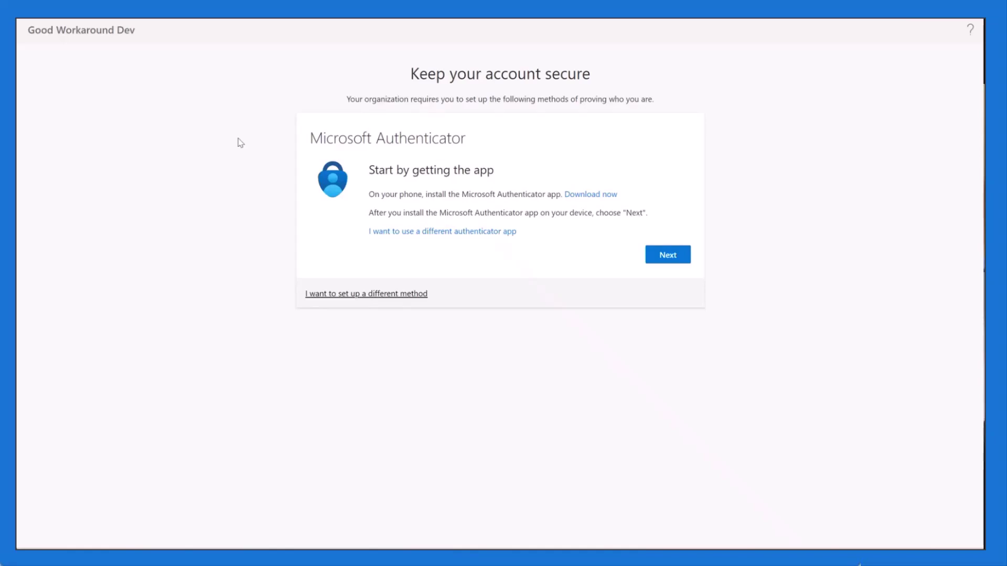
pyautogui.hotkey('alt', 'Tab')
pyautogui.hotkey('alt', 'Tab')
pyautogui.hotkey('alt', 'Tab')
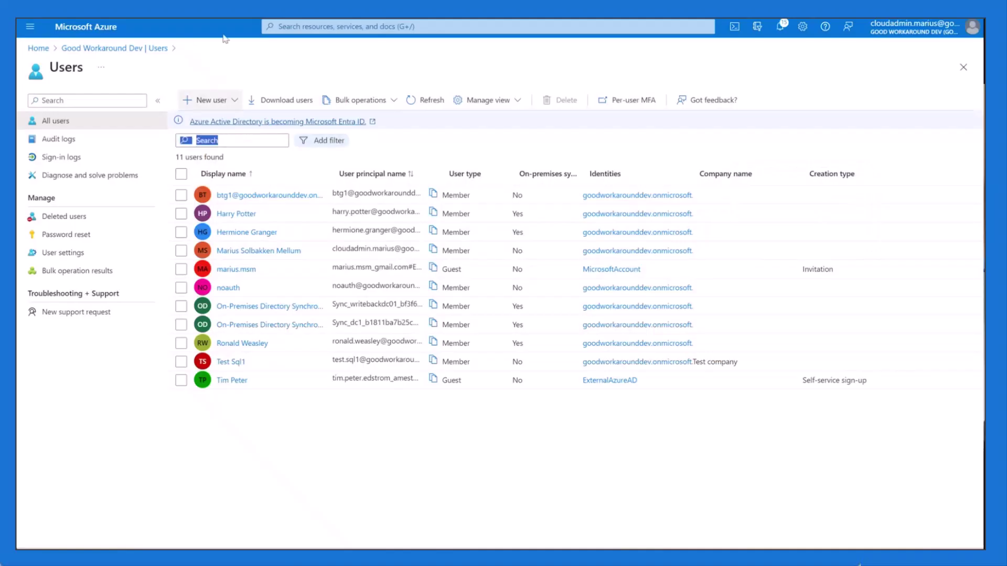
pyautogui.click(269, 140)
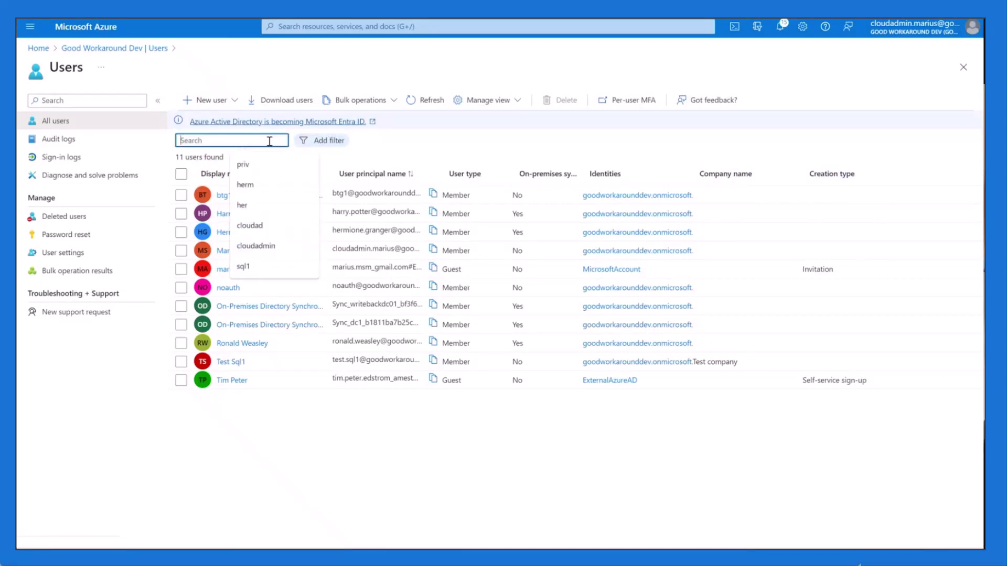
pyautogui.press('F5')
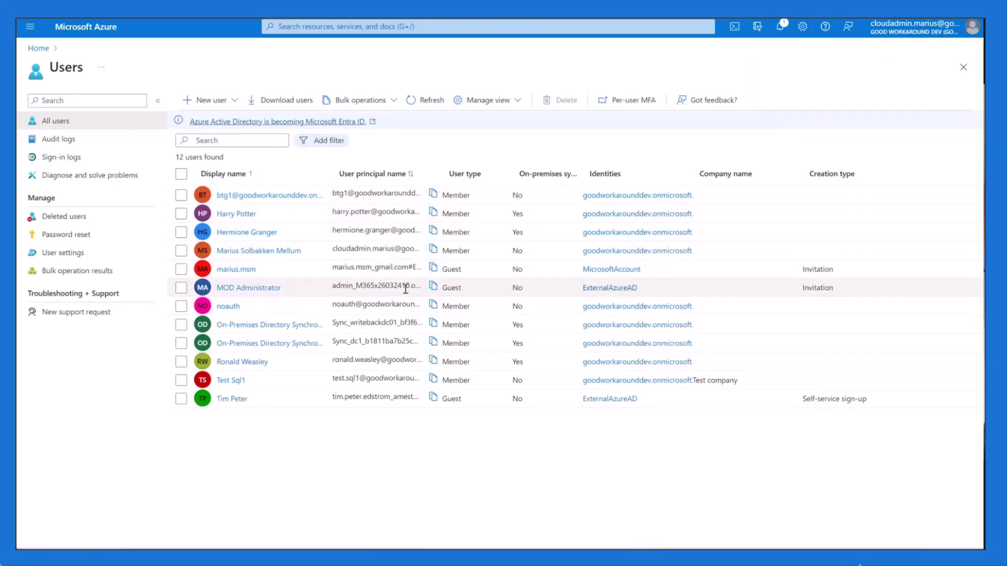
# Step: Open the sign-in logs of the MOD Administrator guest user
pyautogui.moveTo(224, 293); pyautogui.dragTo(430, 287)
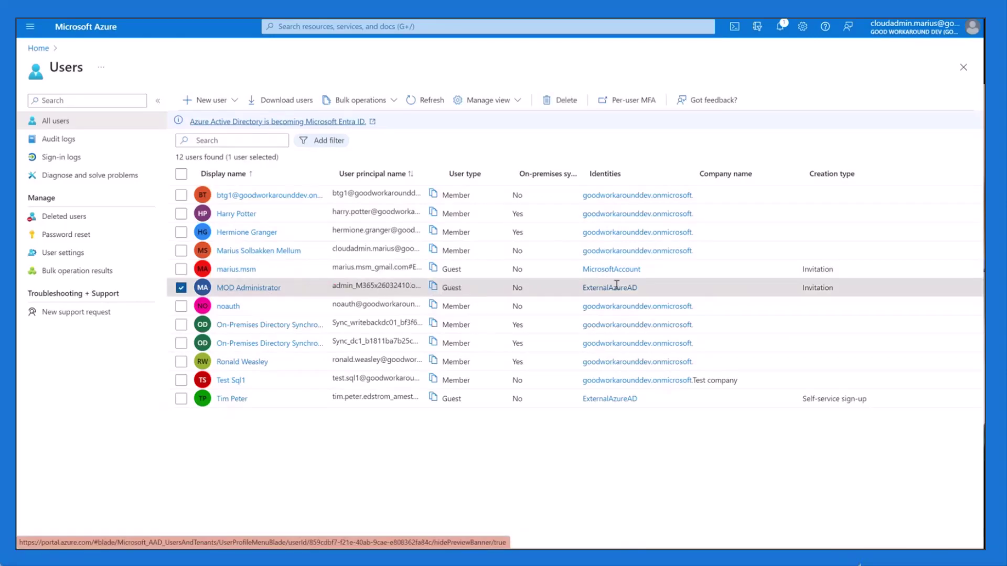
pyautogui.click(264, 289)
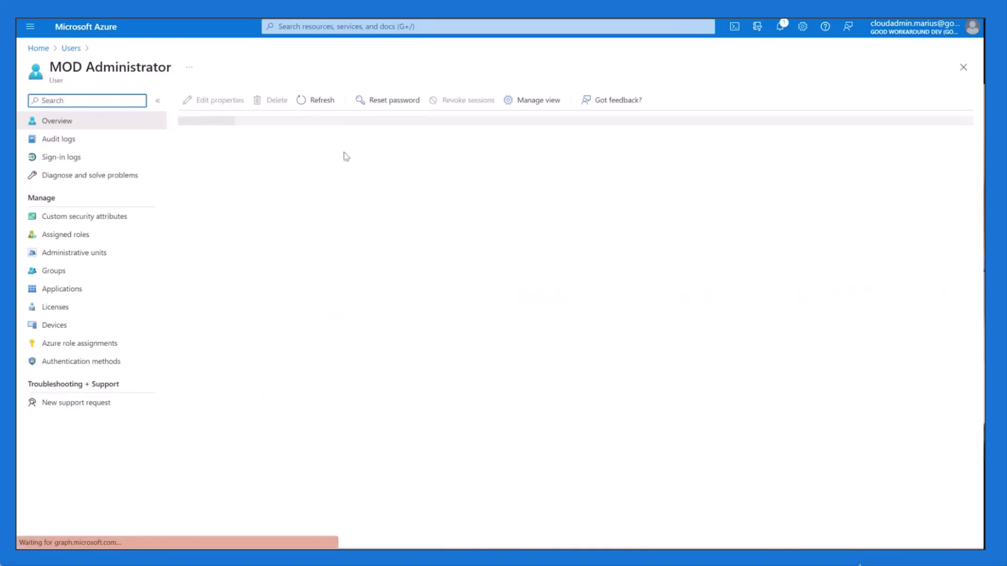
pyautogui.click(115, 156)
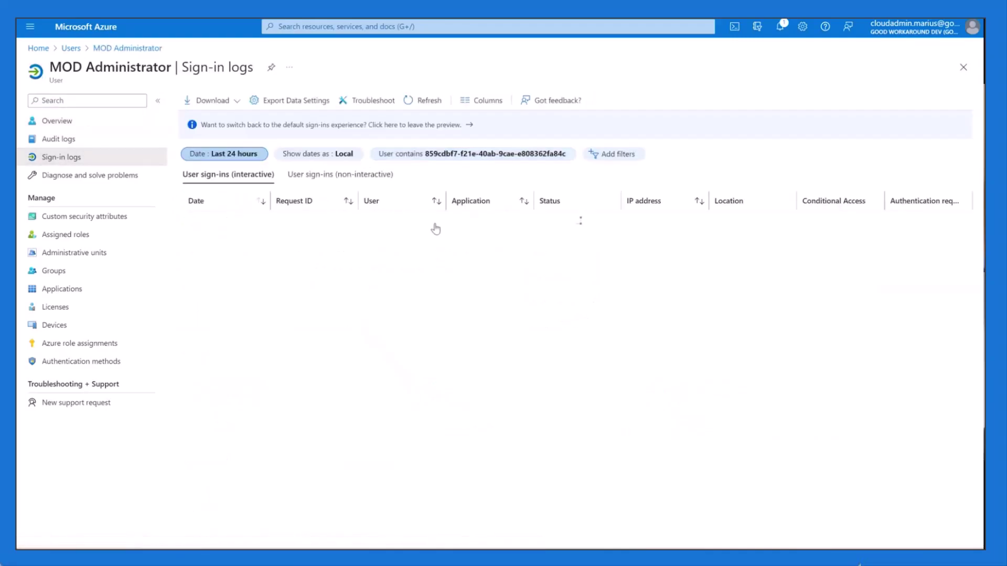
# Step: Inspect the details of the guest's non-interactive sign-in to Microsoft App Access Panel, including Conditional Access, and close them
pyautogui.click(337, 174)
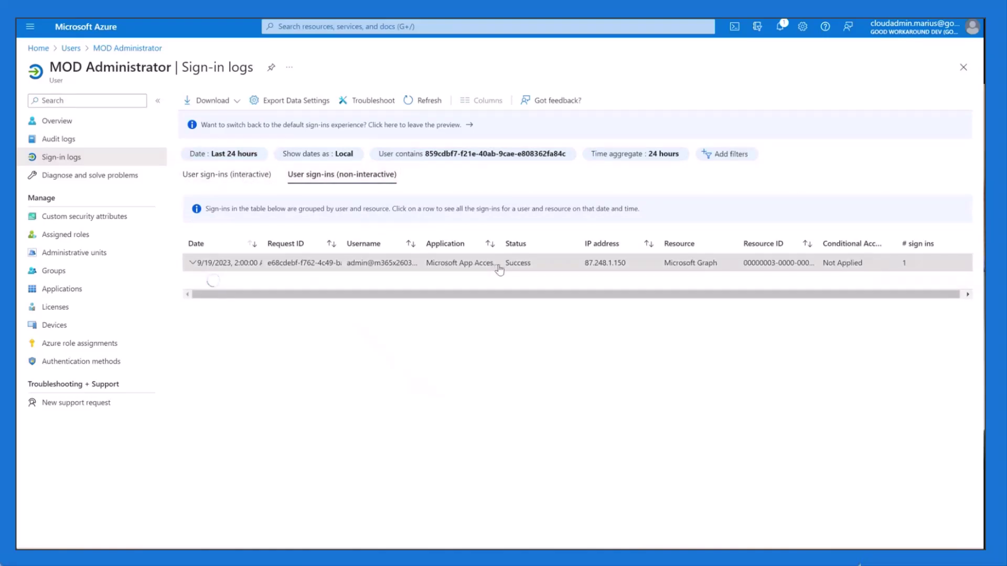
pyautogui.click(356, 260)
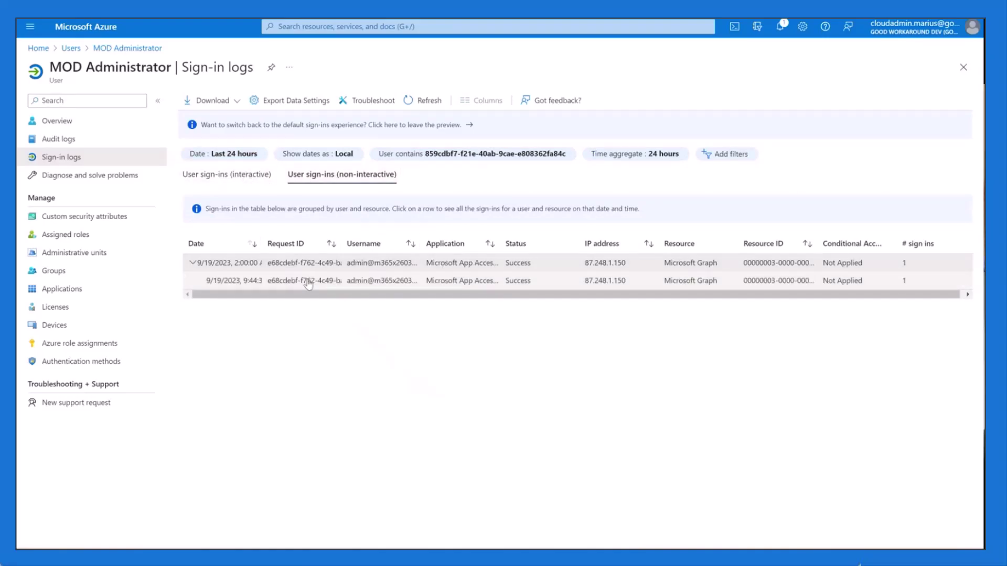
pyautogui.click(365, 283)
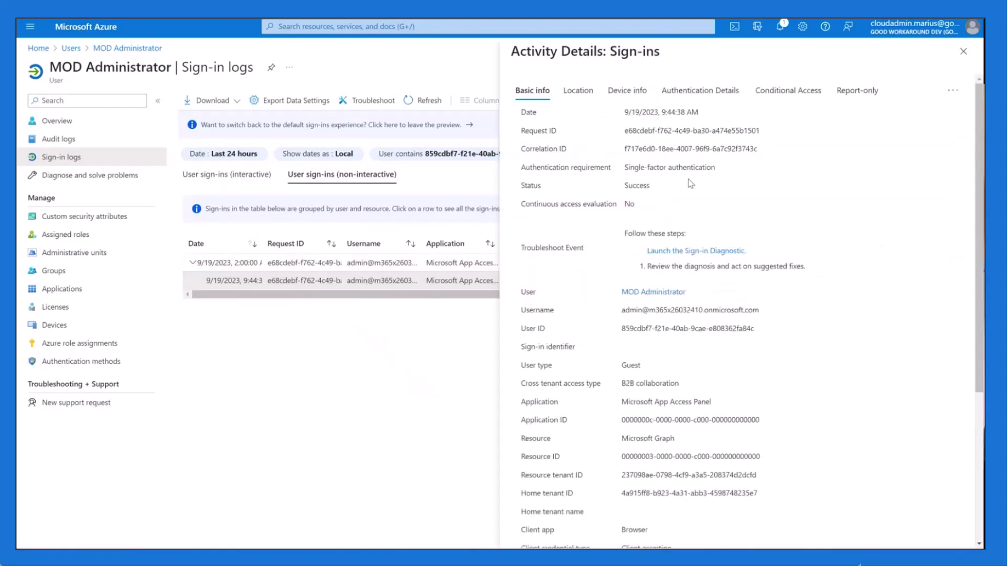
pyautogui.click(775, 91)
pyautogui.click(963, 51)
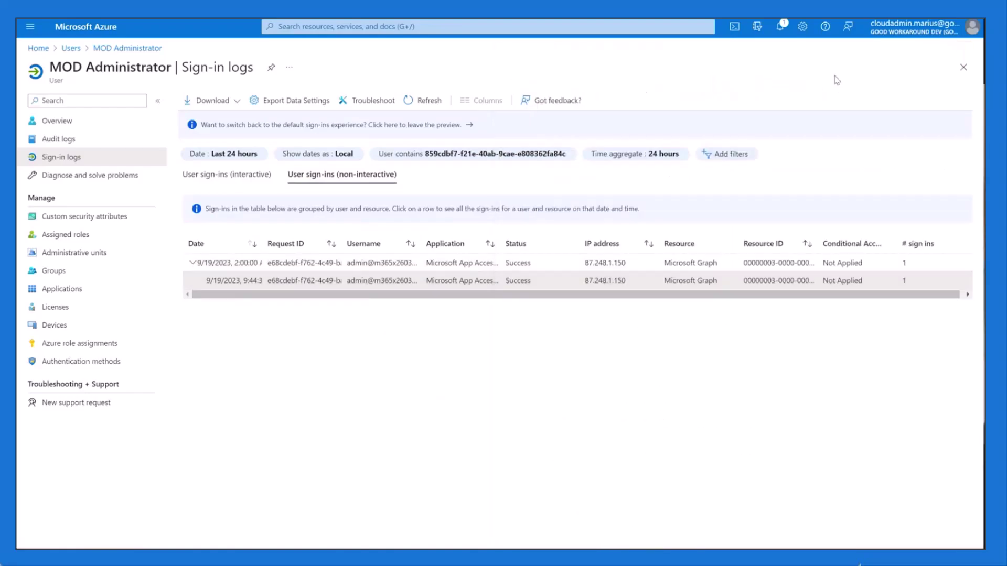
# Step: Return to the guest user's overview and examine the user type and the full user principal name
pyautogui.click(94, 128)
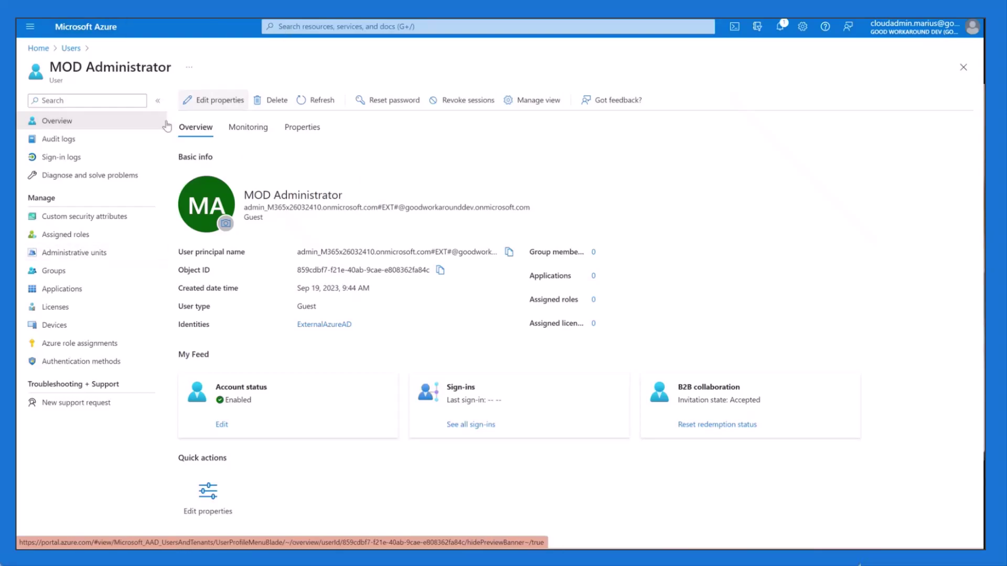
pyautogui.rightClick(100, 32)
pyautogui.click(309, 66)
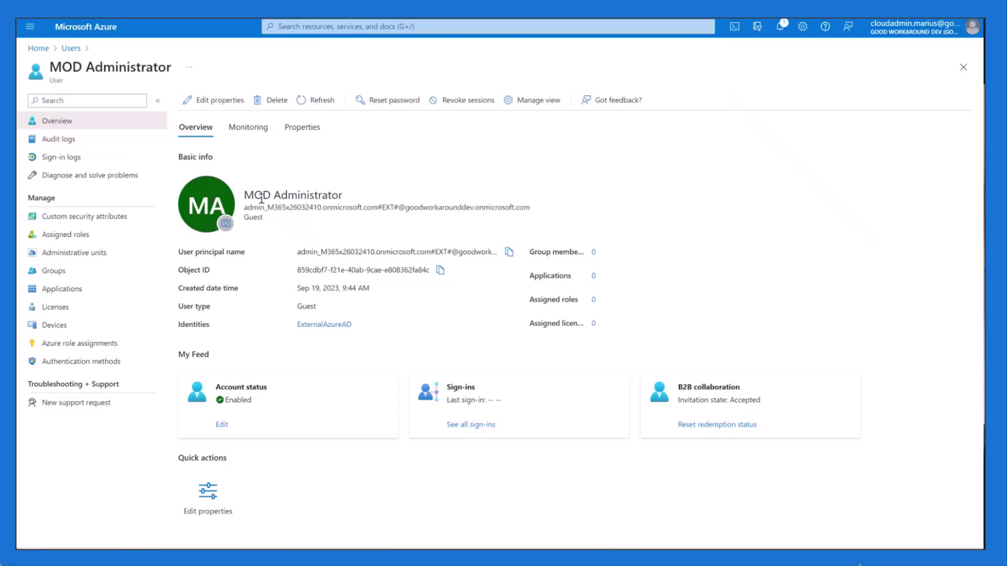
pyautogui.doubleClick(254, 218)
pyautogui.click(272, 225)
pyautogui.doubleClick(253, 218)
pyautogui.click(295, 221)
pyautogui.doubleClick(254, 217)
pyautogui.click(296, 221)
pyautogui.moveTo(529, 208); pyautogui.dragTo(246, 207)
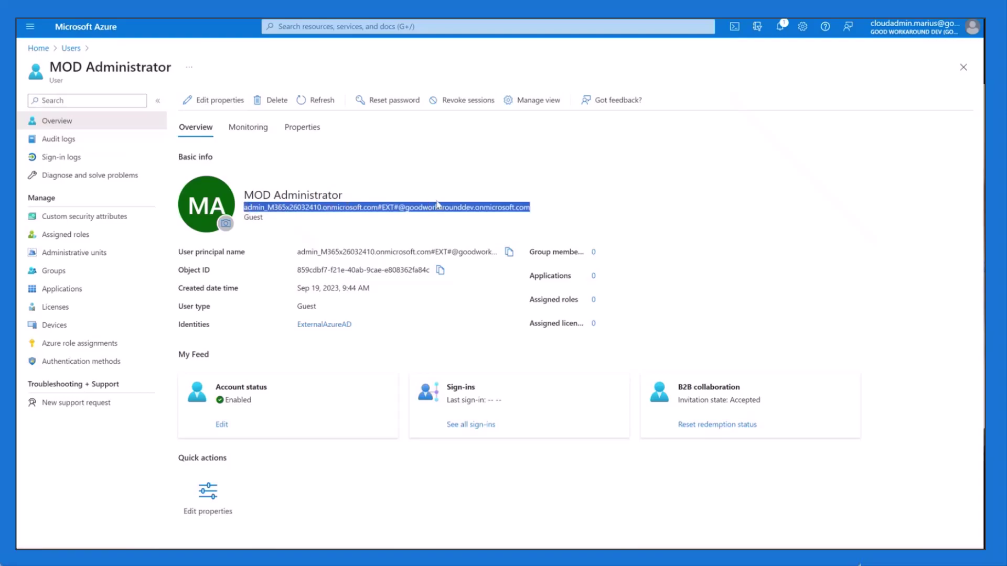
pyautogui.click(399, 207)
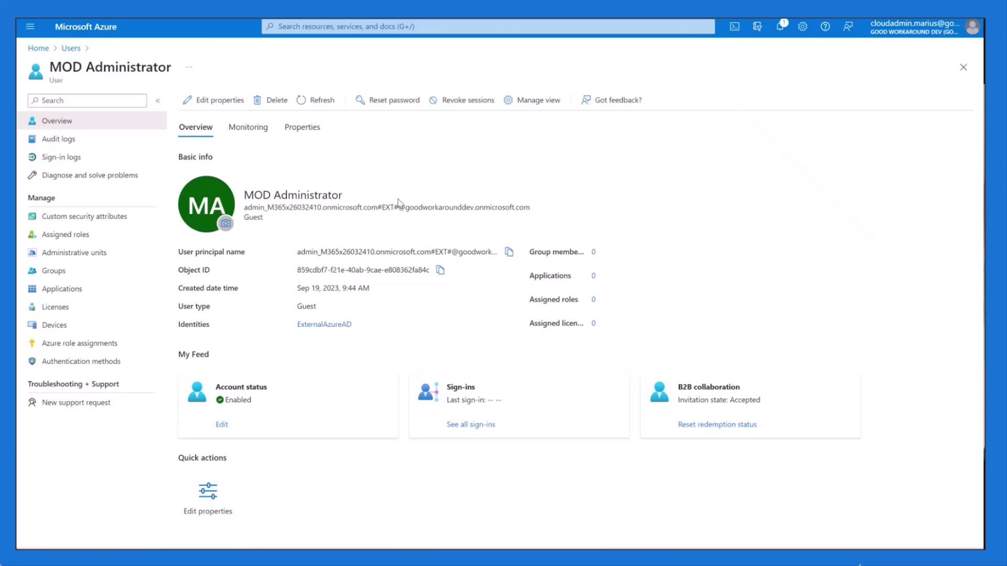
# Step: Check the authentication contact info in the guest user's authentication methods
pyautogui.click(119, 368)
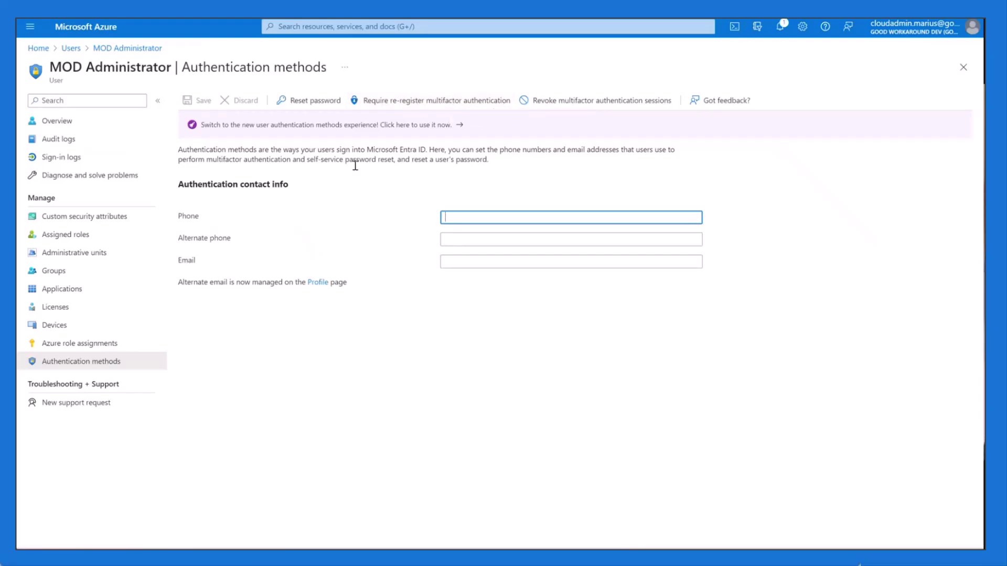
pyautogui.click(475, 81)
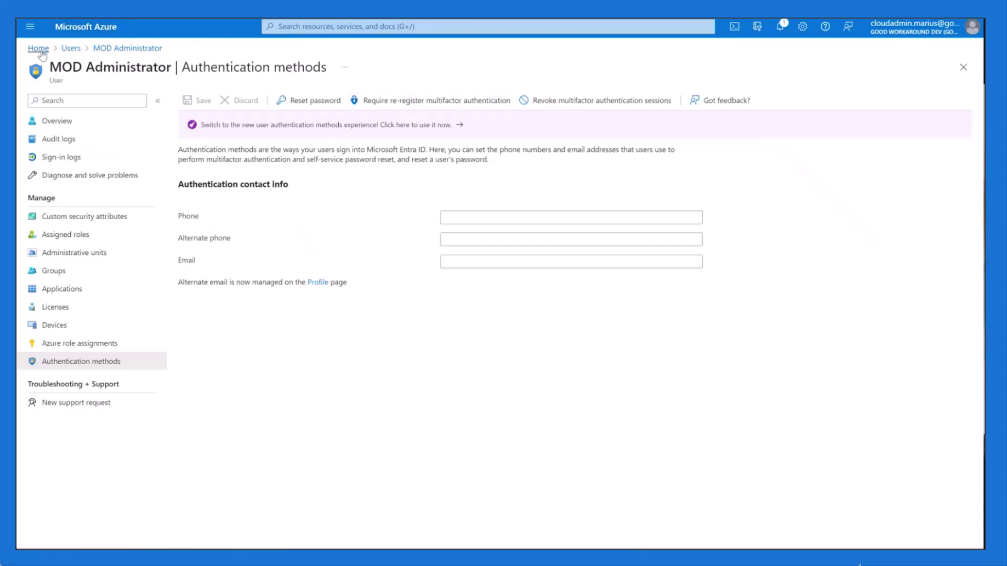
# Step: Open the cross-tenant access settings under External Identities in the Good Workaround Dev tenant
pyautogui.click(106, 29)
pyautogui.click(297, 102)
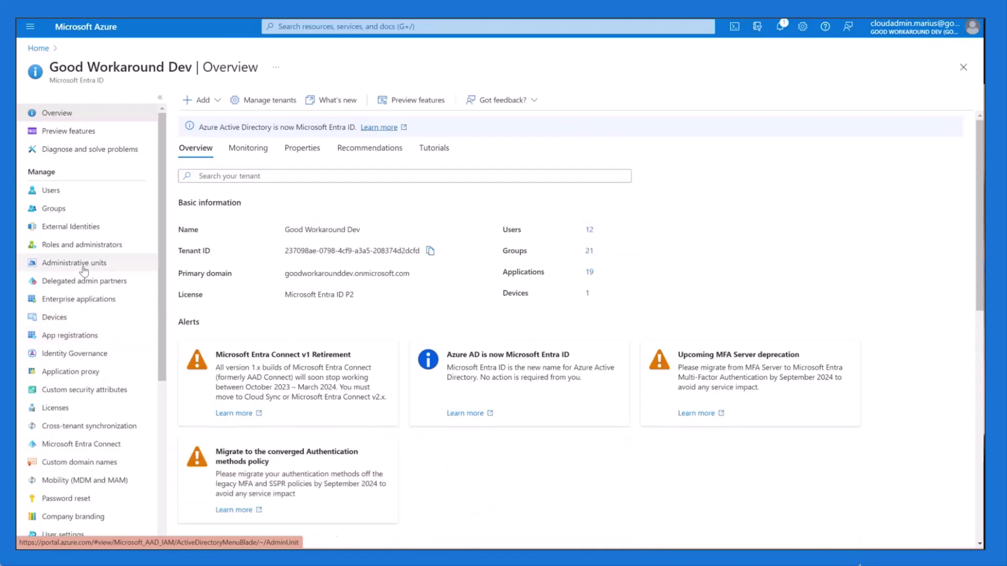
pyautogui.click(95, 227)
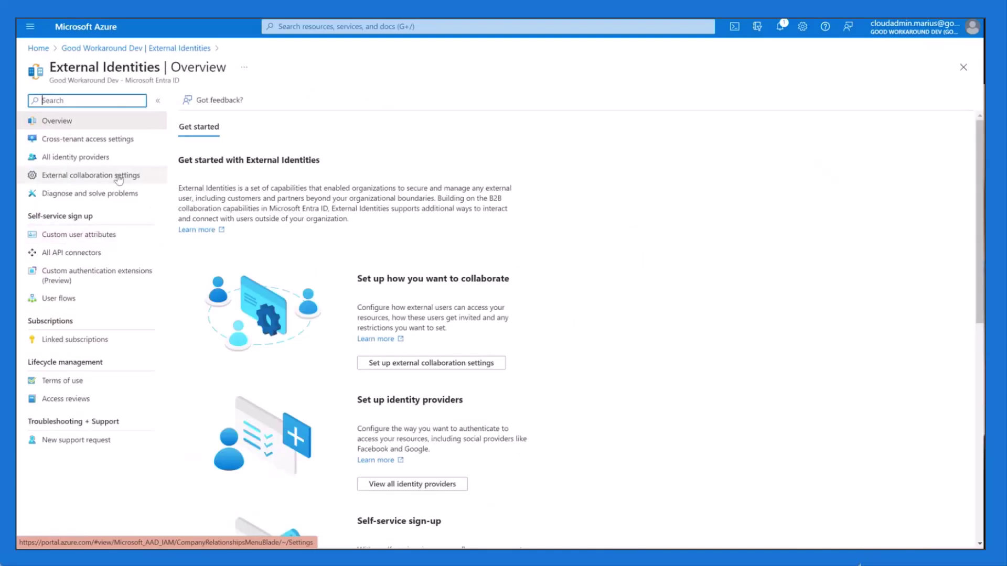
pyautogui.click(101, 140)
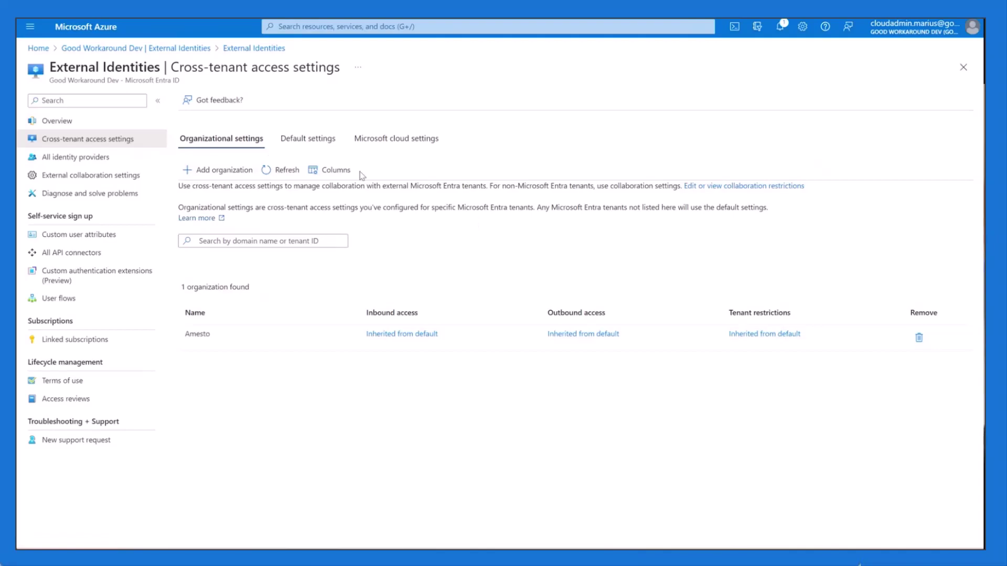
# Step: Compare the organizational and default cross-tenant access settings, focusing on the default inbound access settings
pyautogui.click(301, 140)
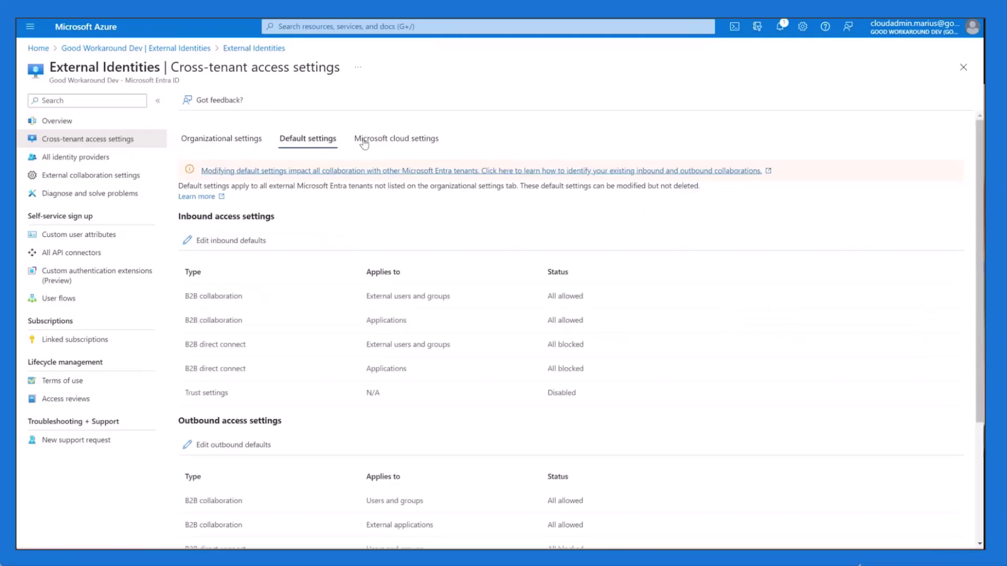
pyautogui.click(263, 141)
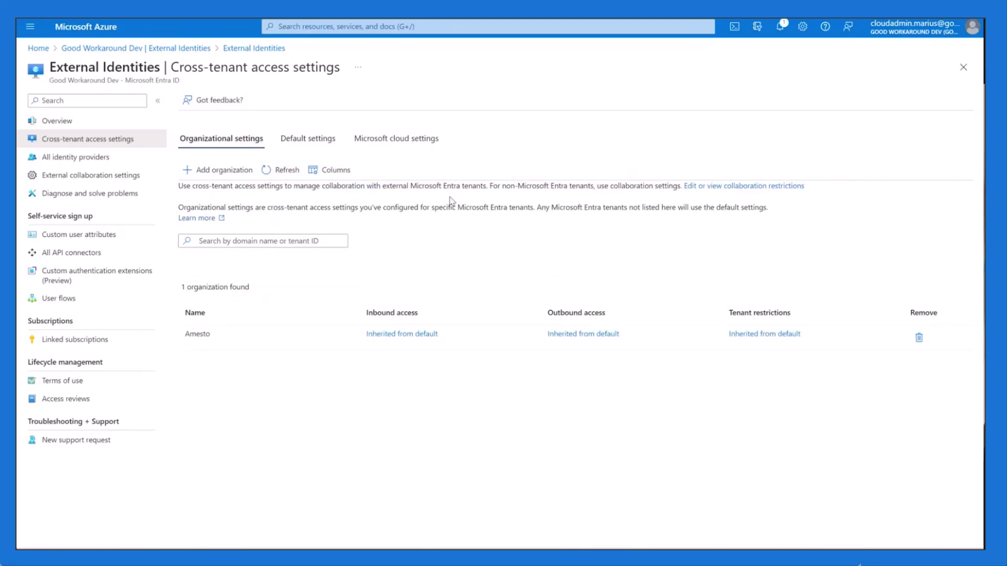
pyautogui.click(317, 139)
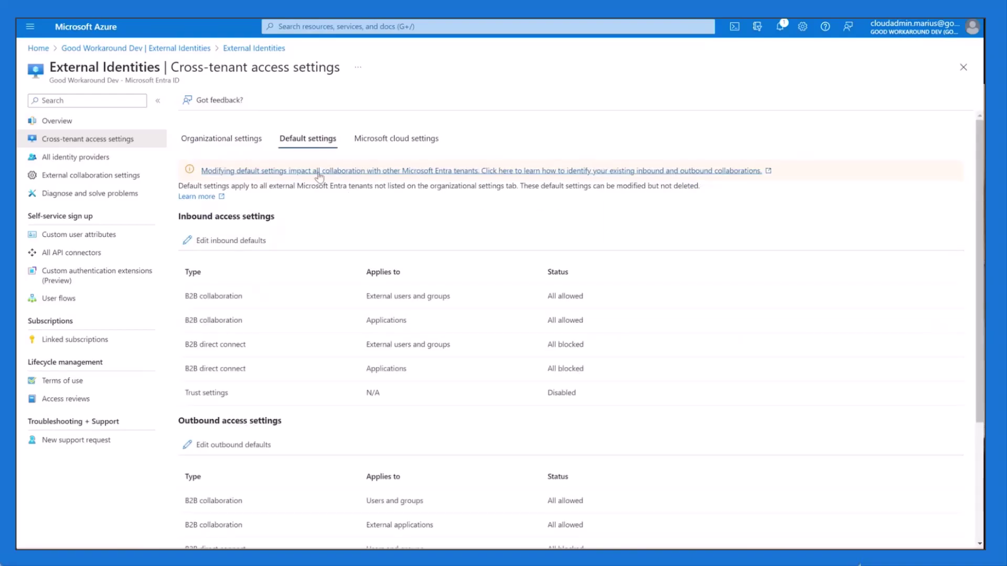
pyautogui.moveTo(281, 220); pyautogui.dragTo(181, 222)
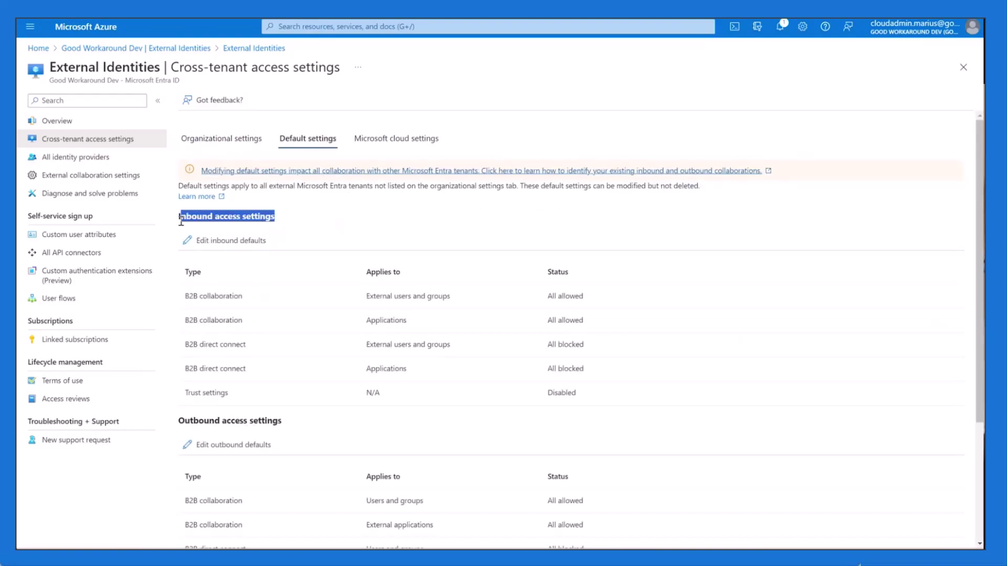
pyautogui.tripleClick(218, 216)
pyautogui.click(321, 213)
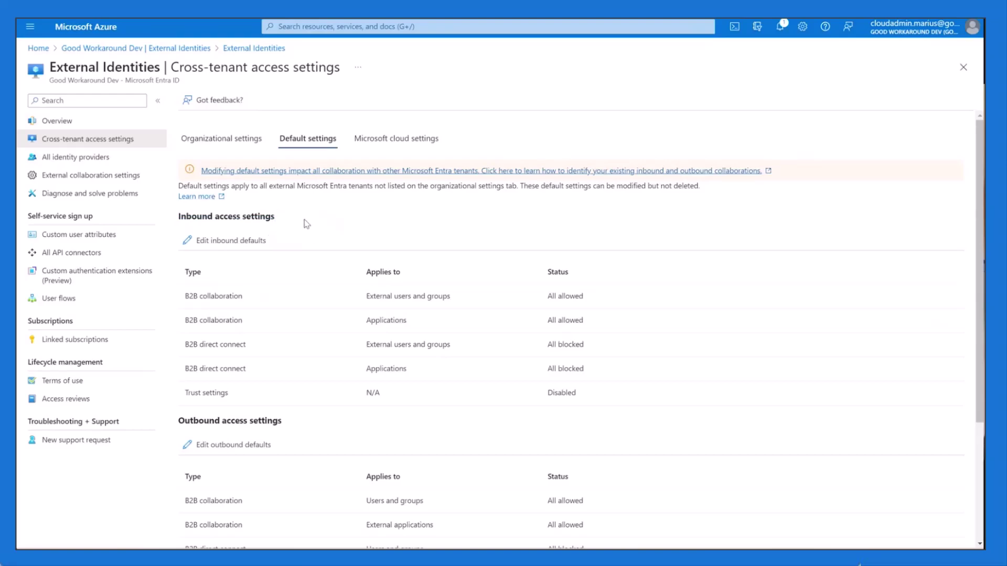
# Step: Switch to Notepad and highlight the tenant ID in the first sign-in URL
pyautogui.hotkey('alt', 'Tab')
pyautogui.hotkey('alt', 'Tab')
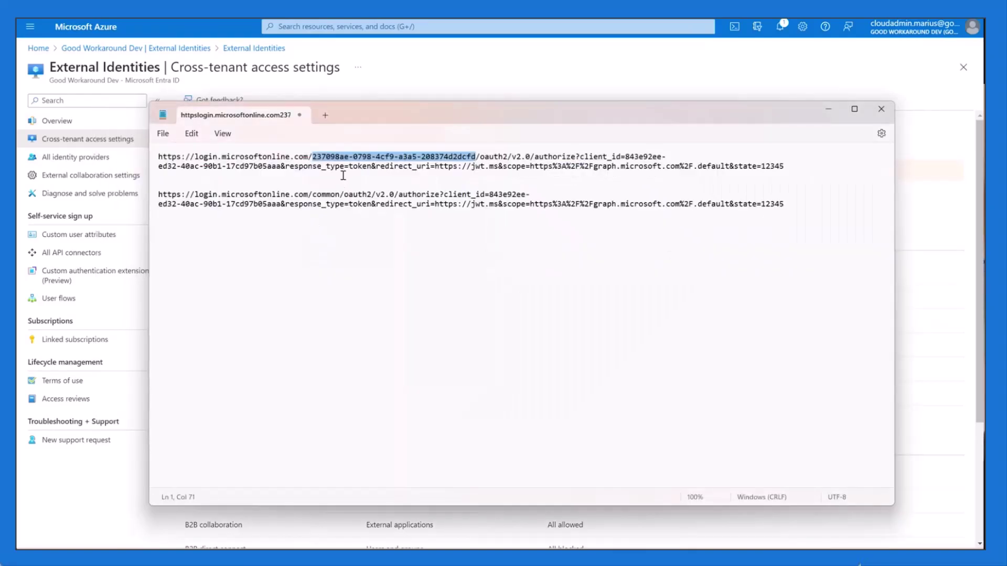
pyautogui.click(342, 181)
pyautogui.moveTo(478, 157); pyautogui.dragTo(308, 157)
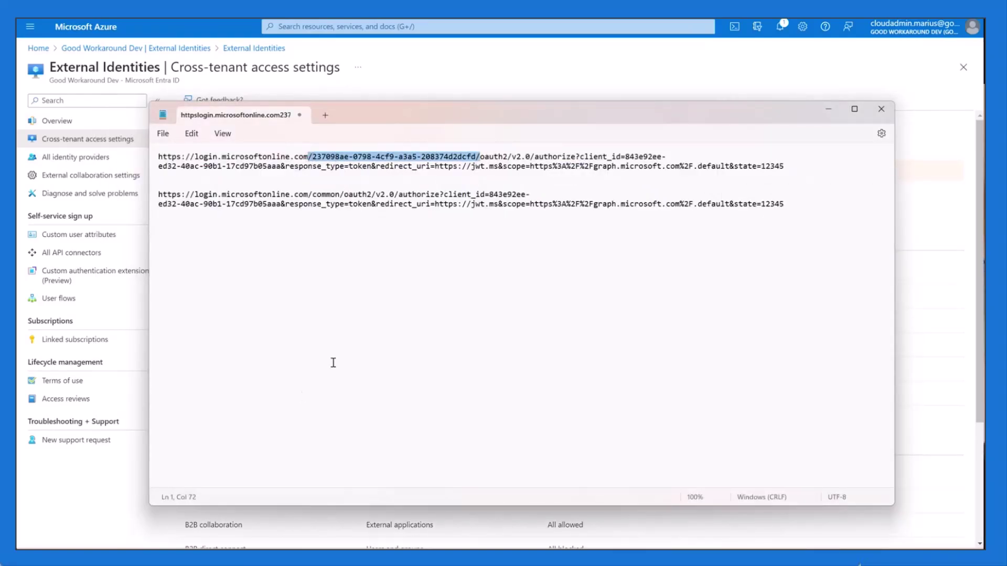
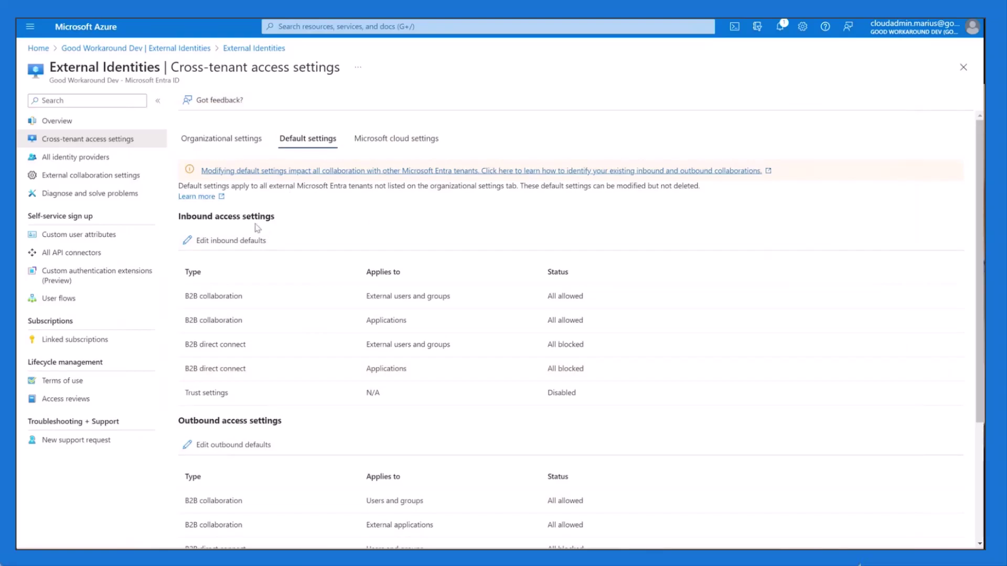
# Step: In the default inbound trust settings, enable trusting multifactor authentication from Microsoft Entra tenants, and close the page without saving
pyautogui.click(232, 240)
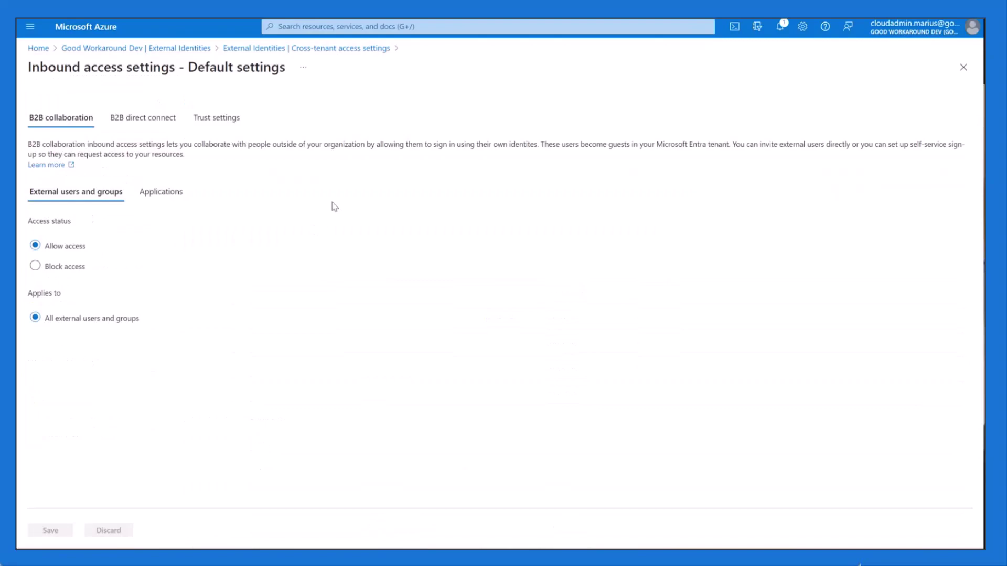
pyautogui.click(227, 124)
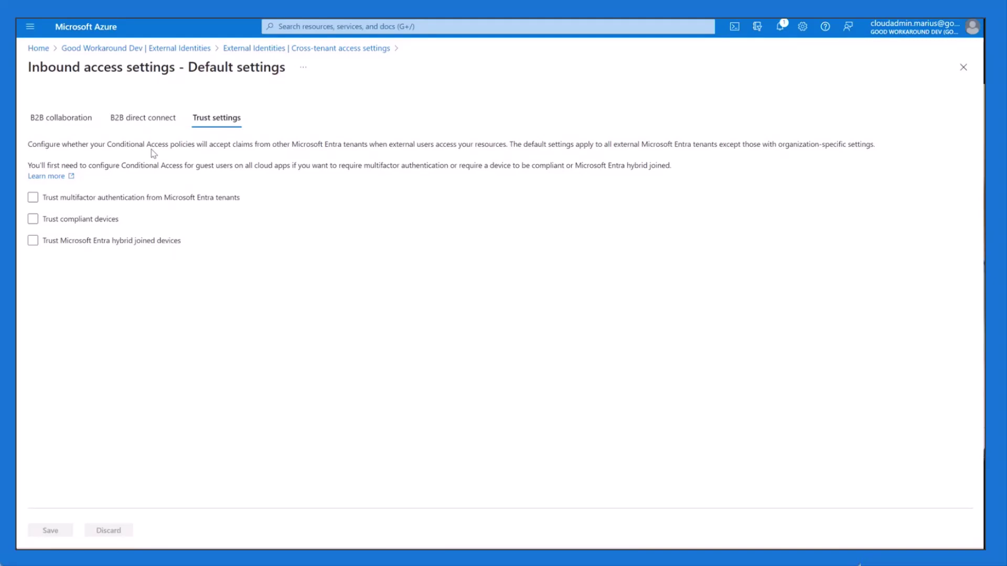
pyautogui.click(77, 219)
pyautogui.click(158, 200)
pyautogui.click(198, 203)
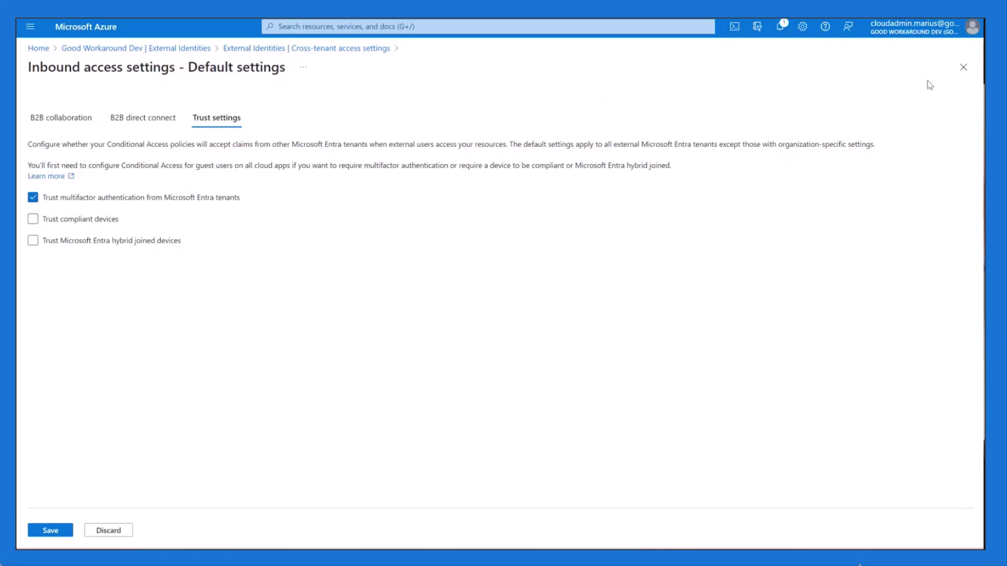
pyautogui.click(963, 67)
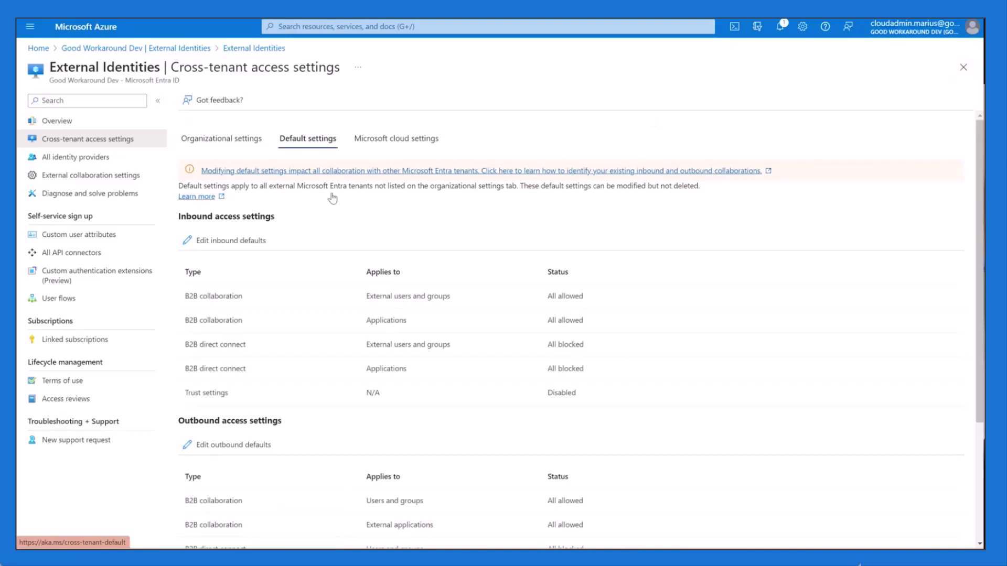
# Step: In the organizational settings, start adding an organization and enter the Westeros tenant's primary domain, M365x26032410.onmicrosoft.com, copied from its overview
pyautogui.click(235, 142)
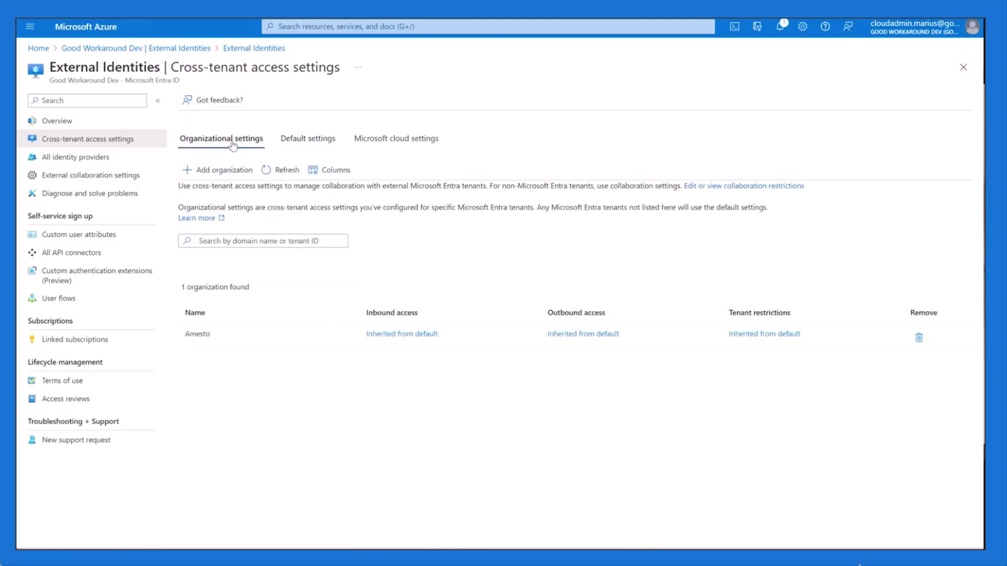
pyautogui.click(225, 173)
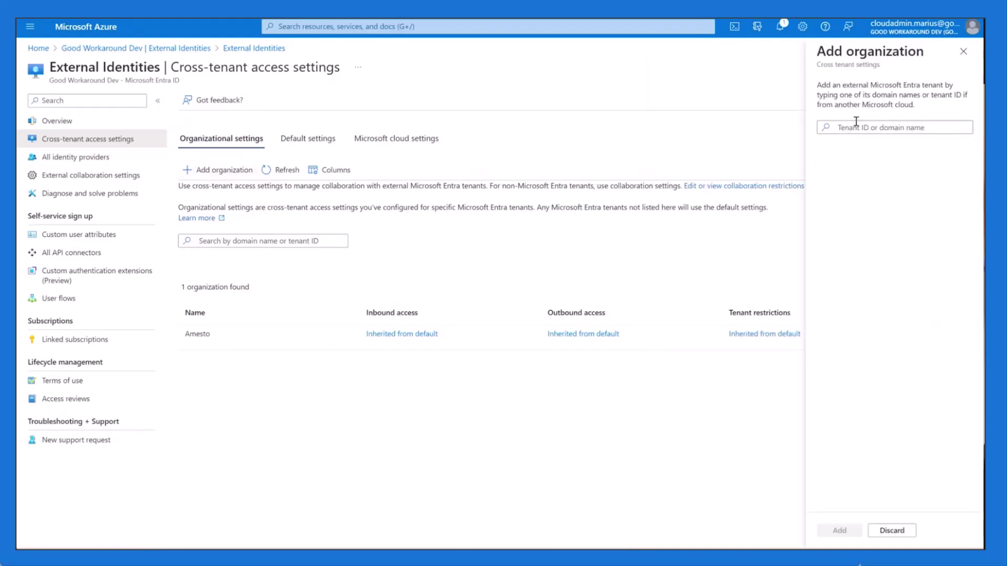
pyautogui.click(857, 125)
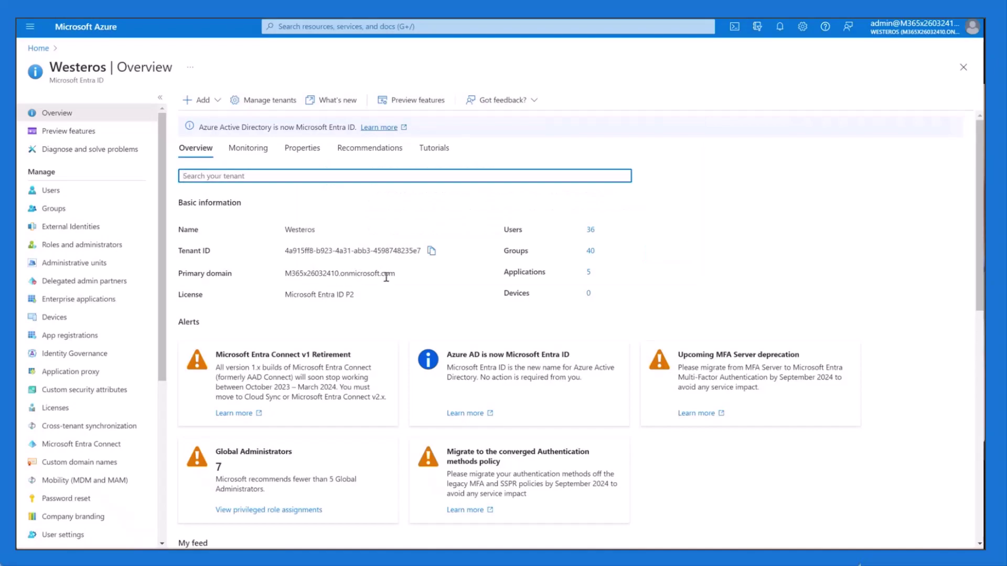
pyautogui.tripleClick(387, 277)
pyautogui.hotkey('ctrl', 'c')
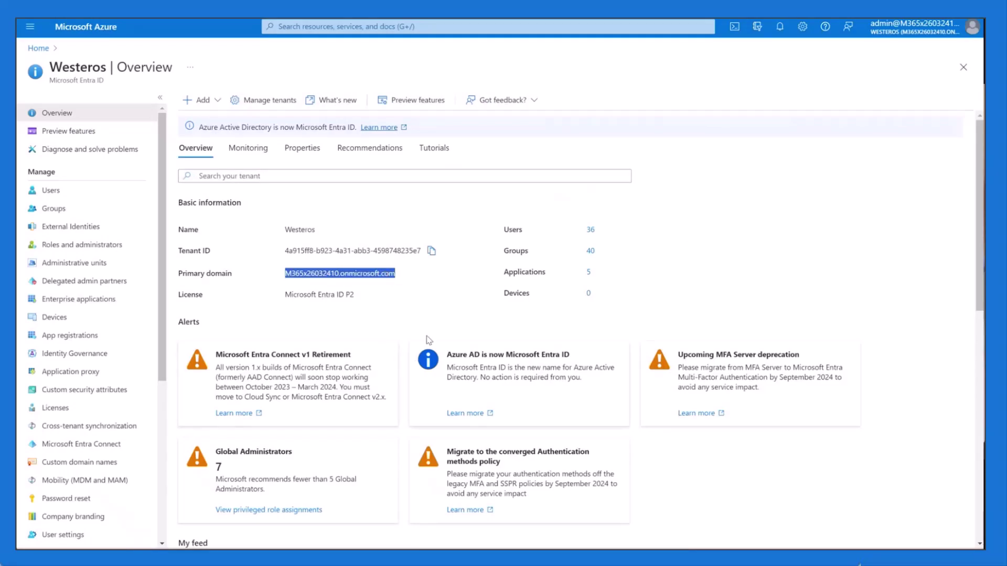
pyautogui.hotkey('alt', 'Tab')
pyautogui.hotkey('ctrl', 'v')
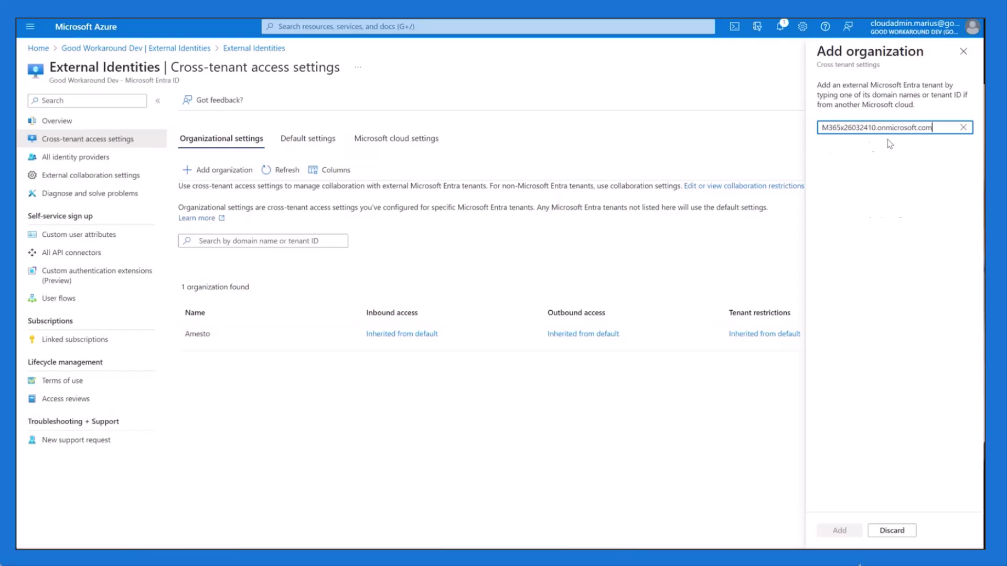
# Step: Look up the entered domain, check the Westeros name and tenant ID, and add the organization
pyautogui.click(943, 421)
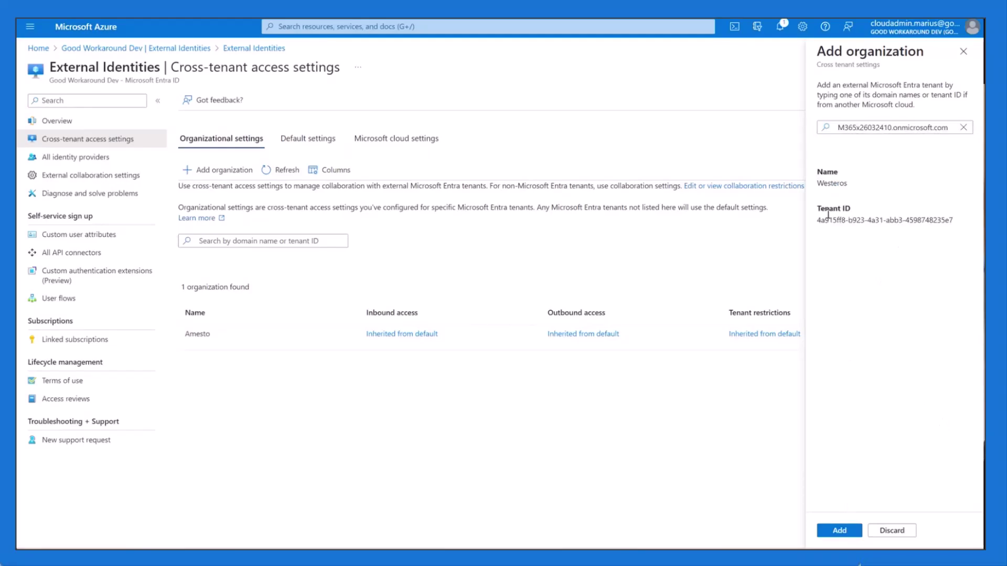
pyautogui.doubleClick(833, 184)
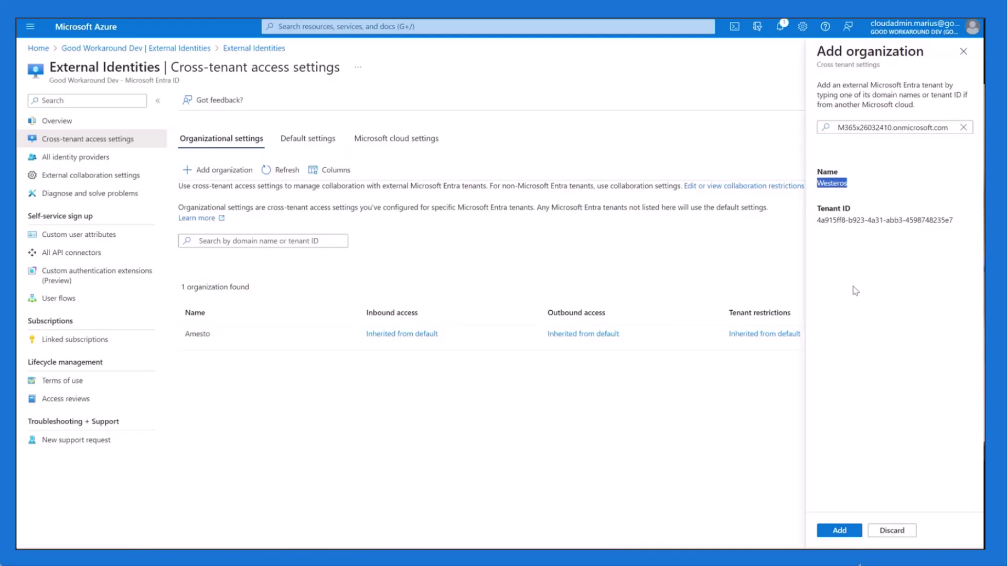
pyautogui.tripleClick(855, 220)
pyautogui.click(856, 247)
pyautogui.click(839, 531)
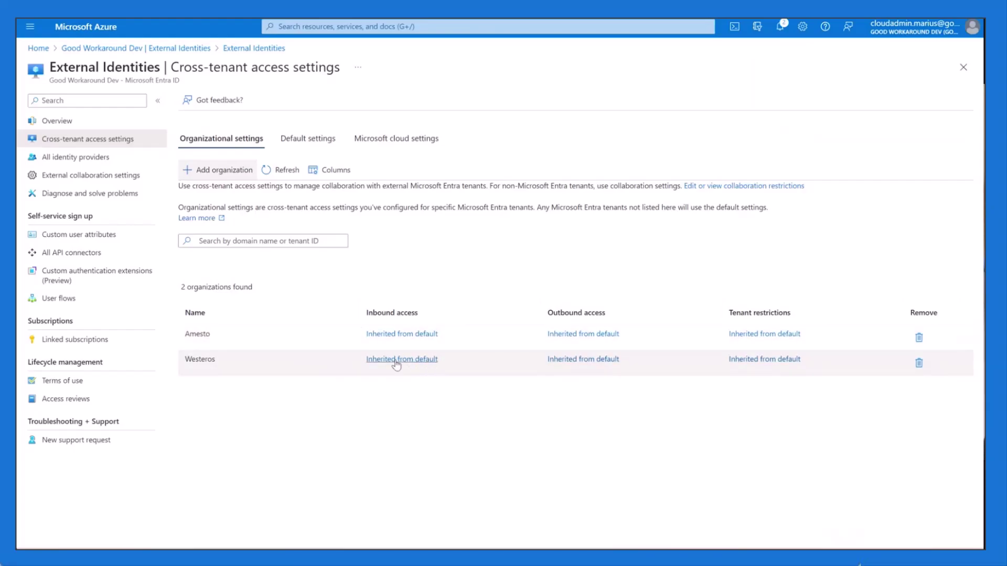
# Step: In the Westeros inbound trust settings, customize the settings to trust multifactor authentication from Microsoft Entra tenants and save
pyautogui.click(419, 360)
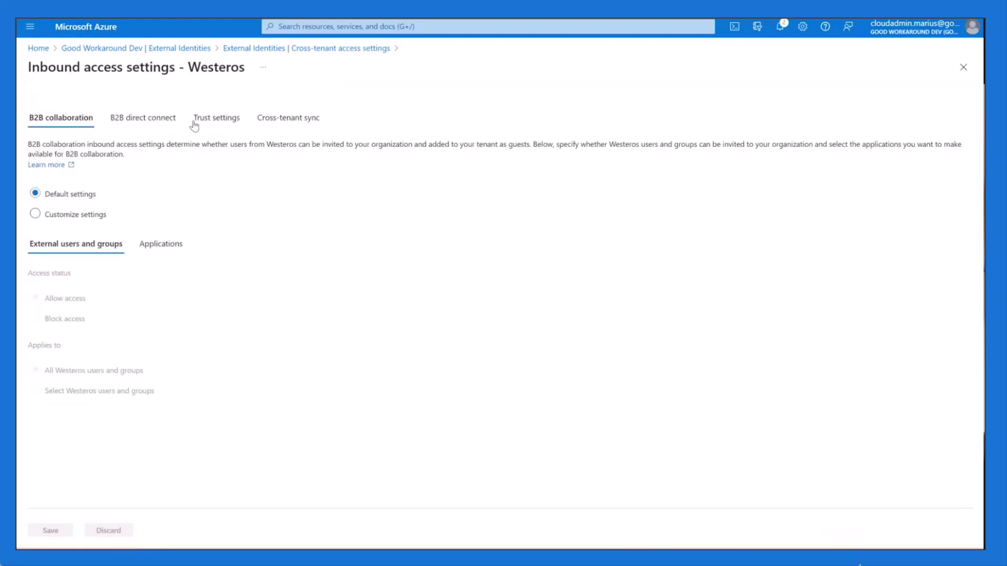
pyautogui.click(239, 123)
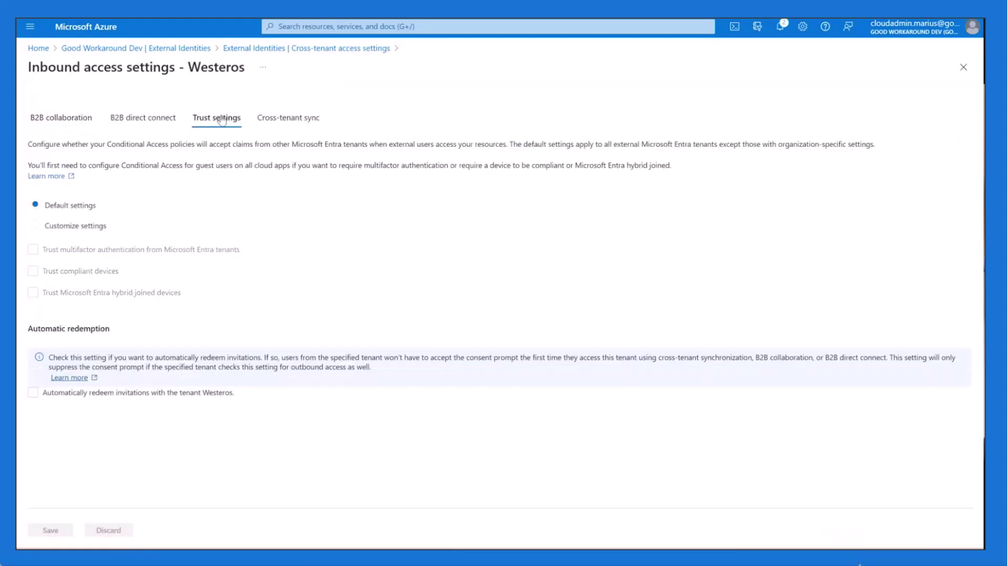
pyautogui.click(73, 227)
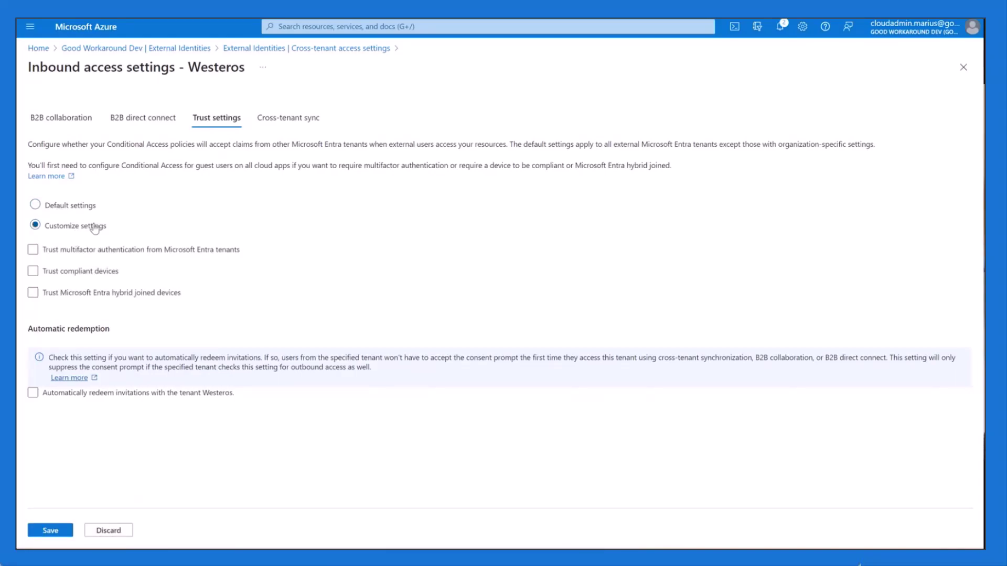
pyautogui.click(207, 250)
pyautogui.click(60, 530)
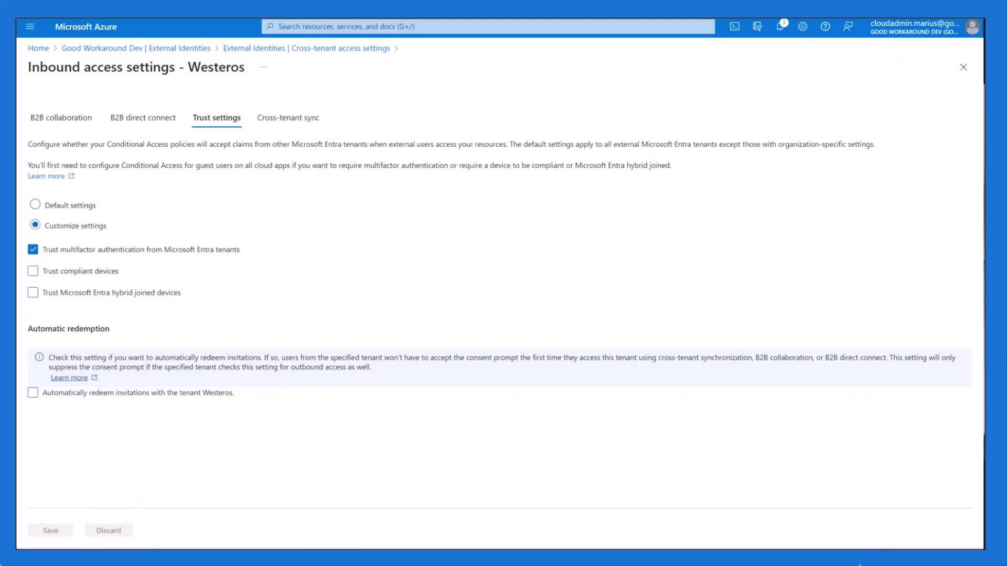
pyautogui.press('super+a')
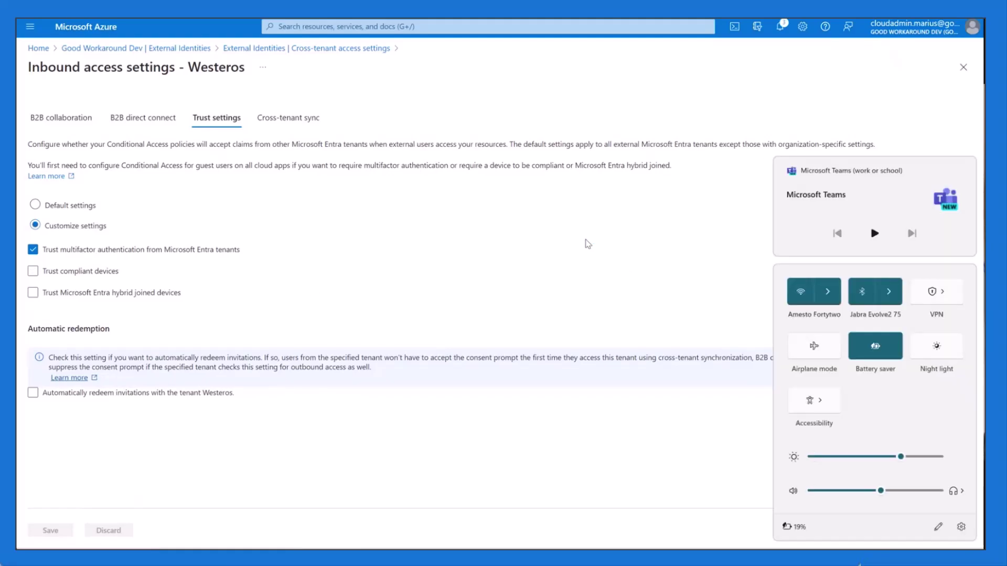
pyautogui.click(503, 249)
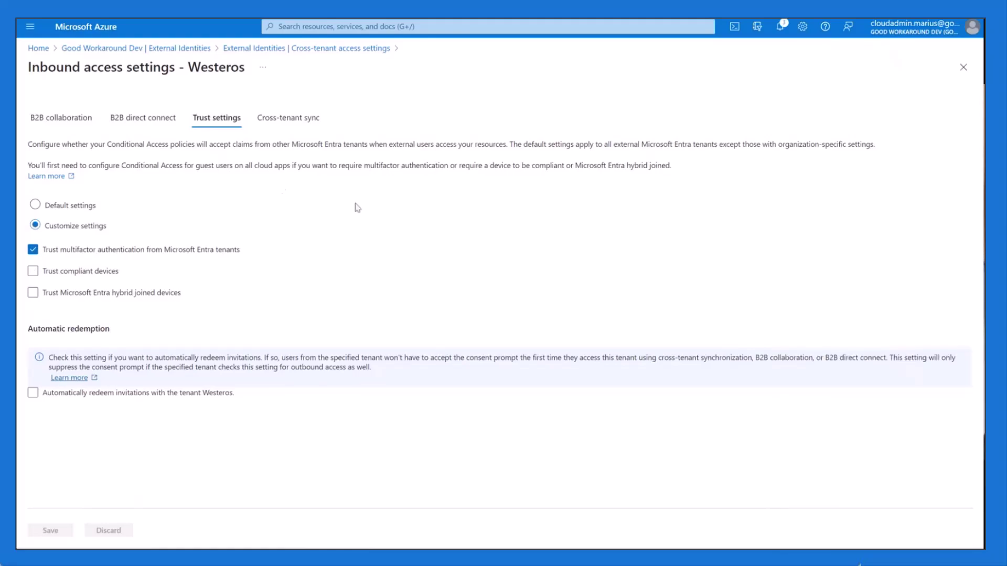
# Step: Read the linked documentation on changing inbound trust settings for MFA and device claims, and close it
pyautogui.click(46, 177)
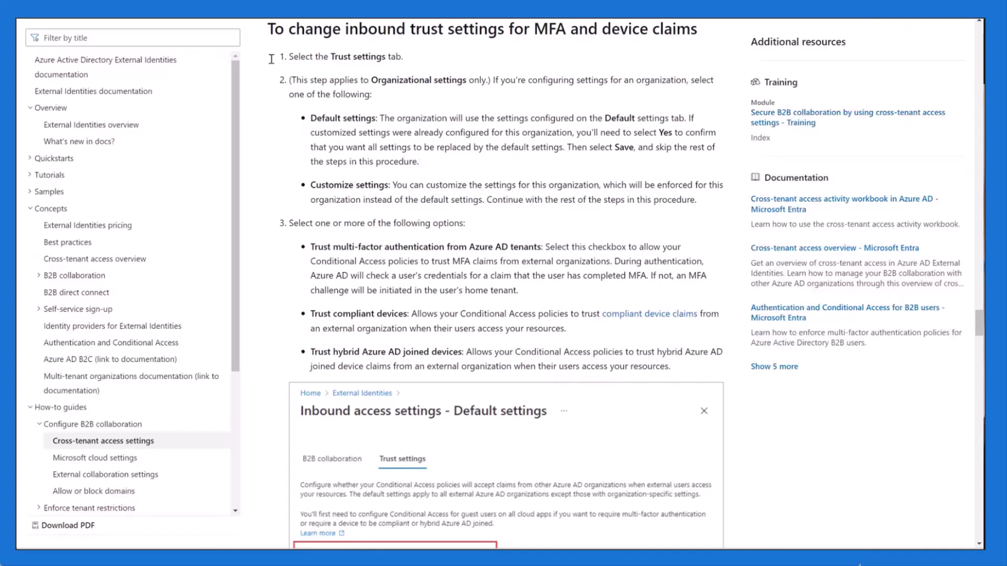
pyautogui.hotkey('ctrl', 'w')
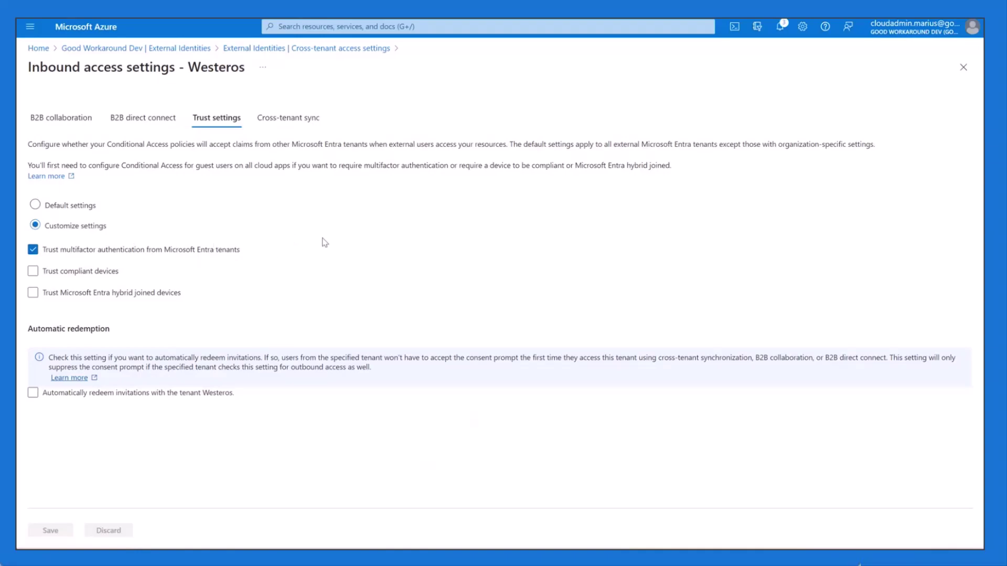
# Step: Highlight the tenant ID in the first Notepad sign-in URL and review the guest account's sign-in approval page in the browser
pyautogui.hotkey('alt', 'Tab')
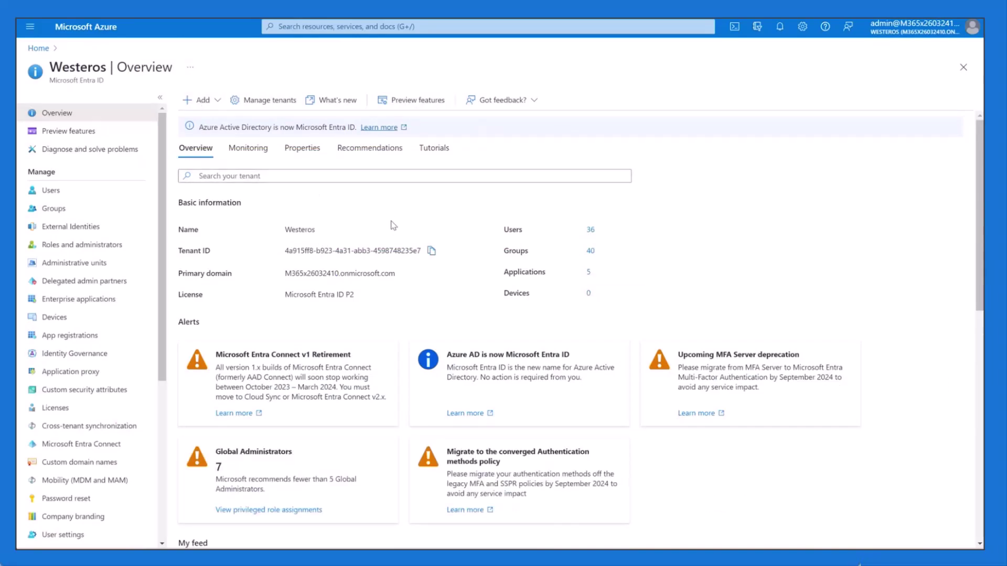
pyautogui.hotkey('alt', 'Tab')
pyautogui.hotkey('alt', 'Tab')
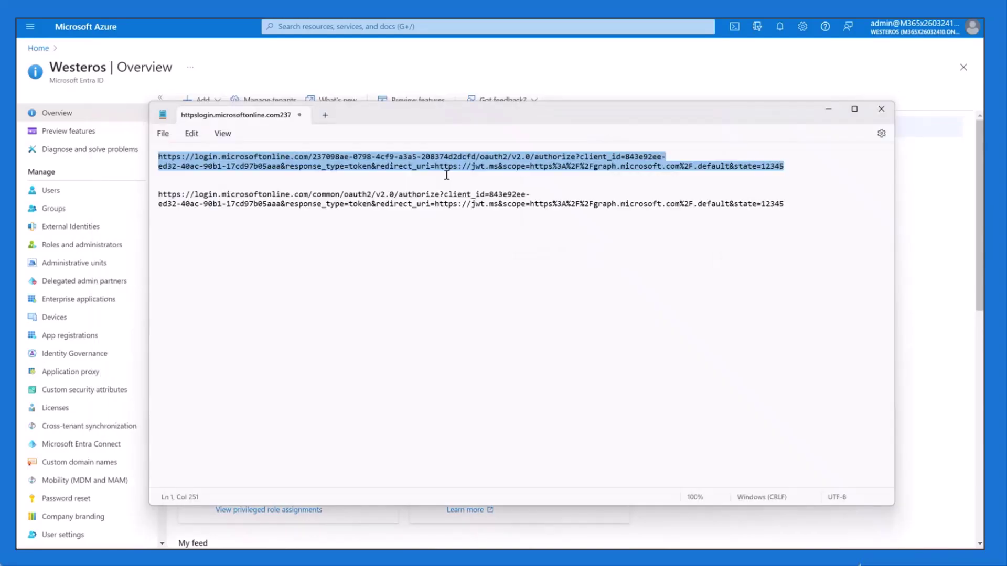
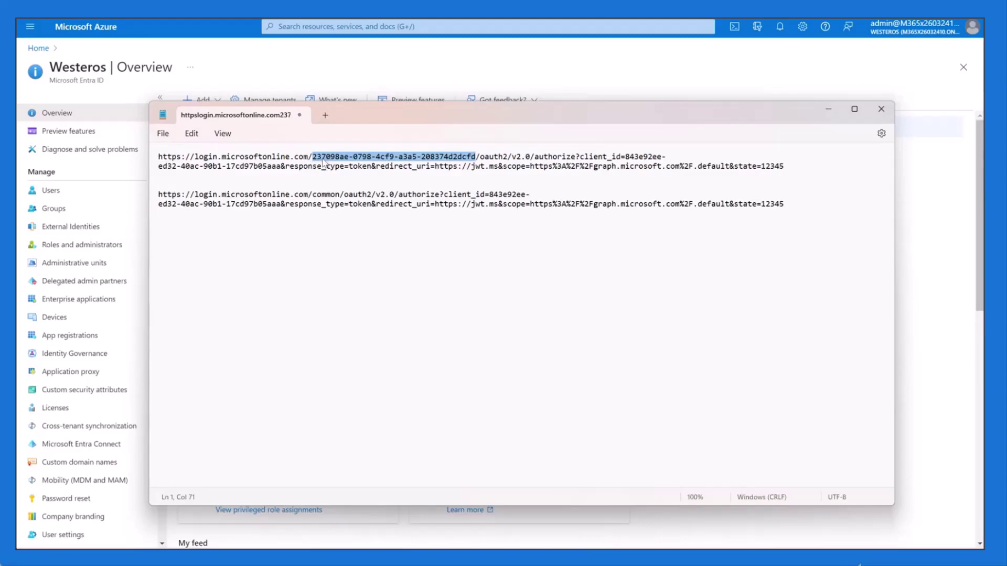
pyautogui.click(352, 47)
pyautogui.moveTo(285, 251); pyautogui.dragTo(301, 251)
pyautogui.click(335, 251)
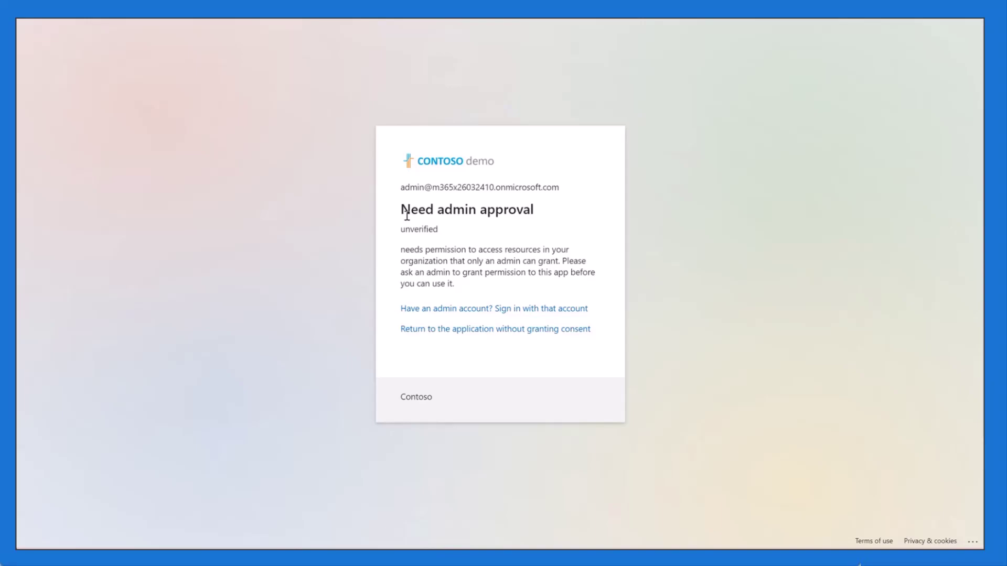
# Step: Return to the Good Workaround Dev tenant and list all of its app registrations in Microsoft Entra ID
pyautogui.hotkey('alt', 'Tab')
pyautogui.hotkey('alt', 'Tab')
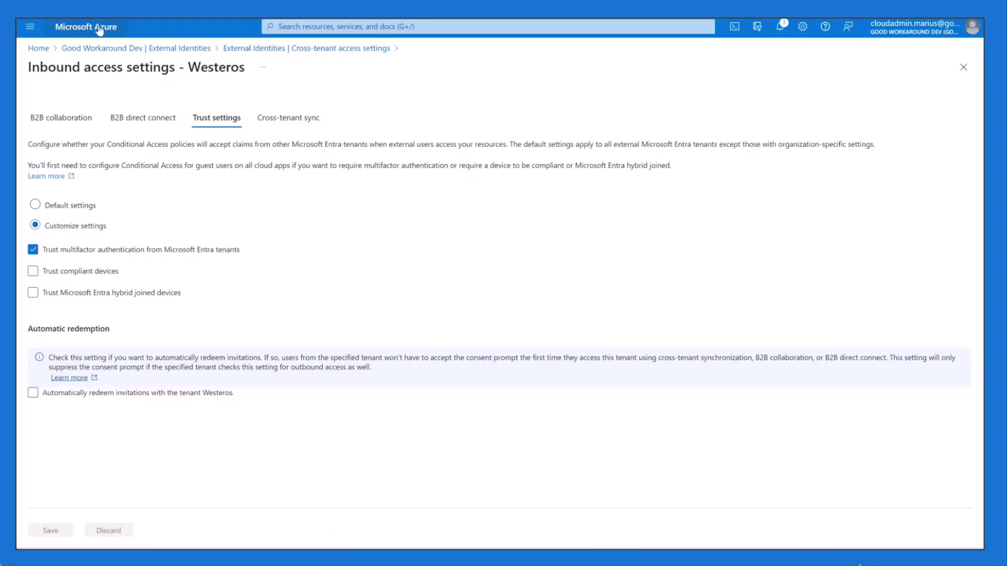
pyautogui.click(346, 26)
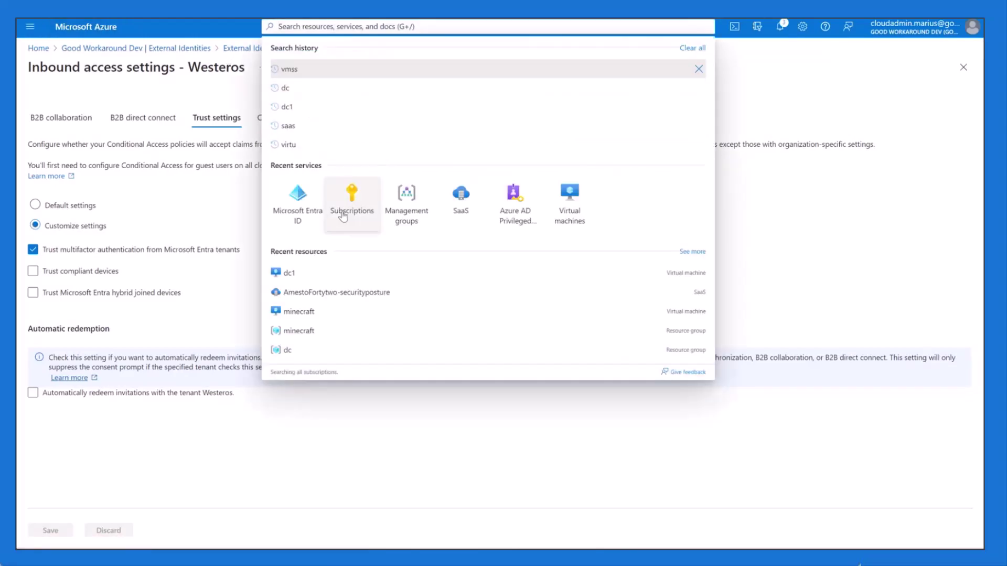
pyautogui.click(299, 199)
pyautogui.click(78, 336)
pyautogui.click(267, 189)
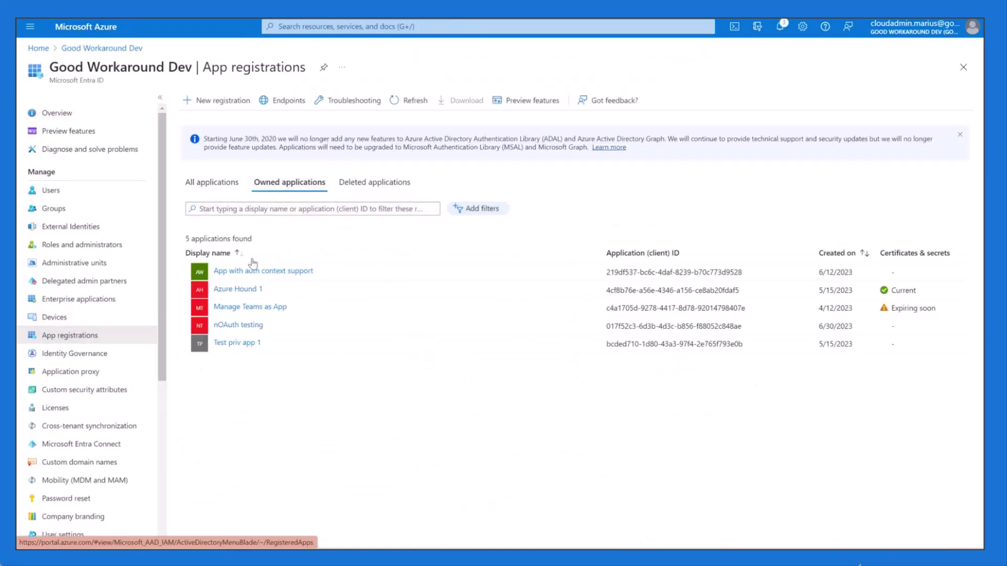
pyautogui.click(229, 184)
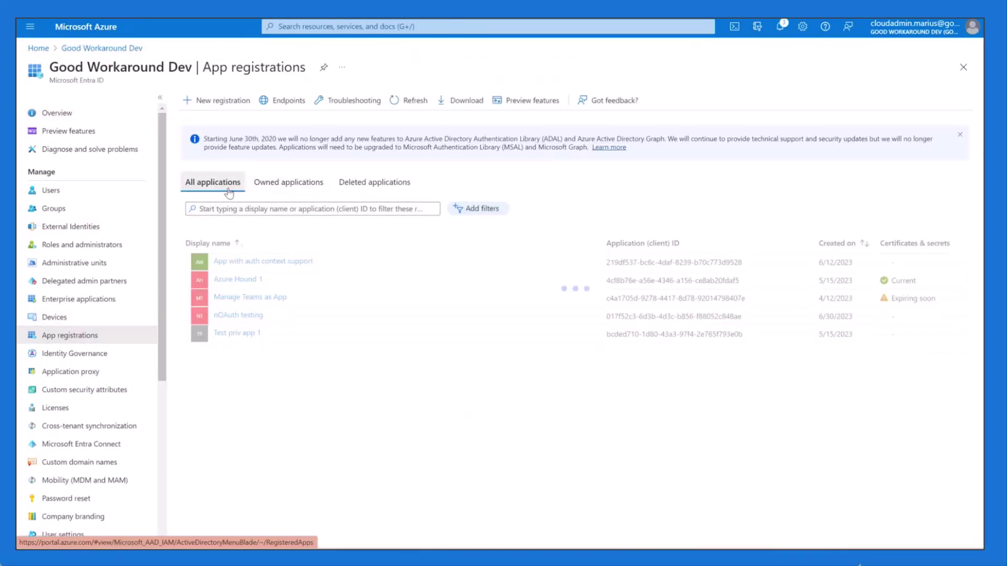
# Step: Search the app registrations for "magic" and open the API permissions of the Magic portal app
pyautogui.click(227, 207)
pyautogui.write('magic')
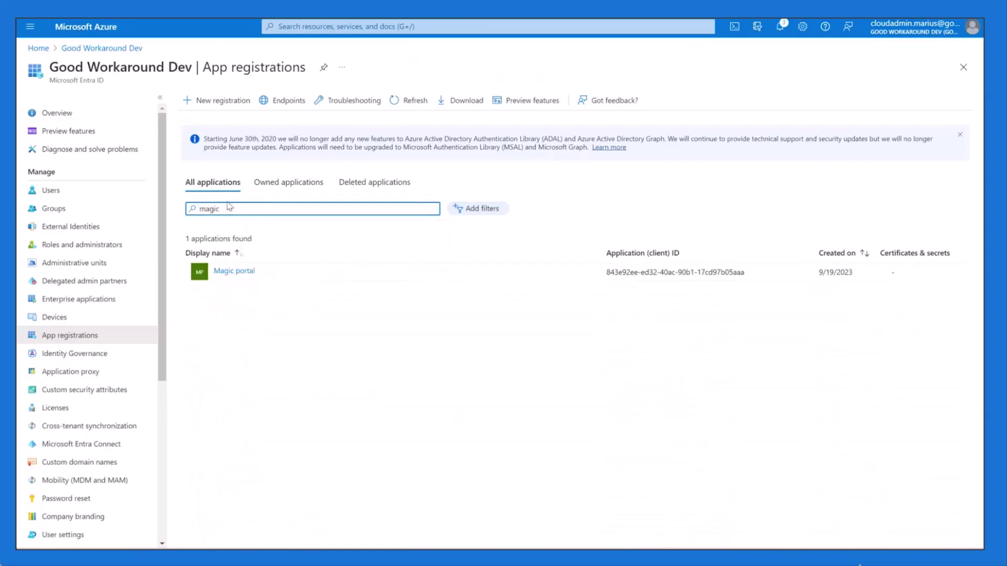
pyautogui.click(234, 273)
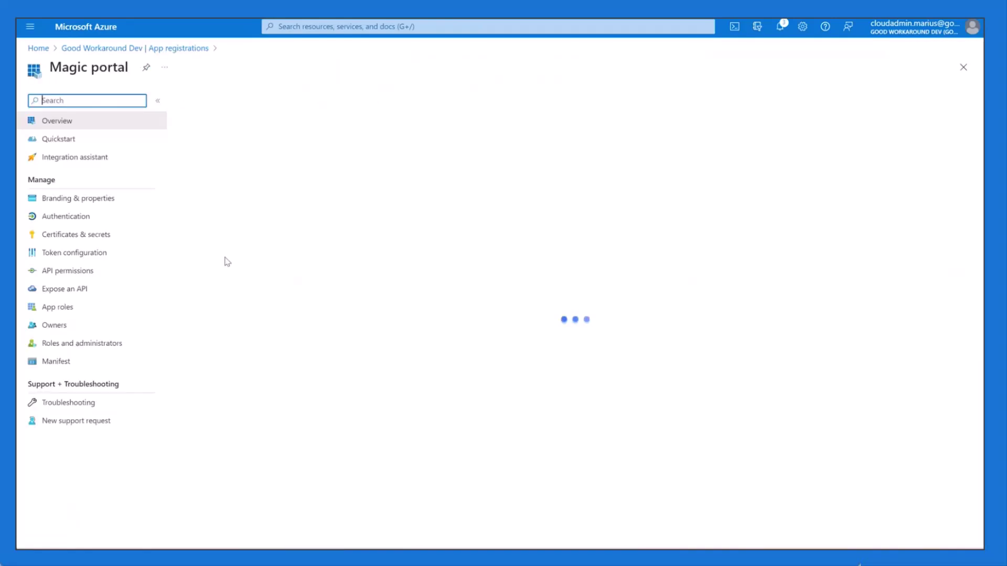
pyautogui.click(85, 274)
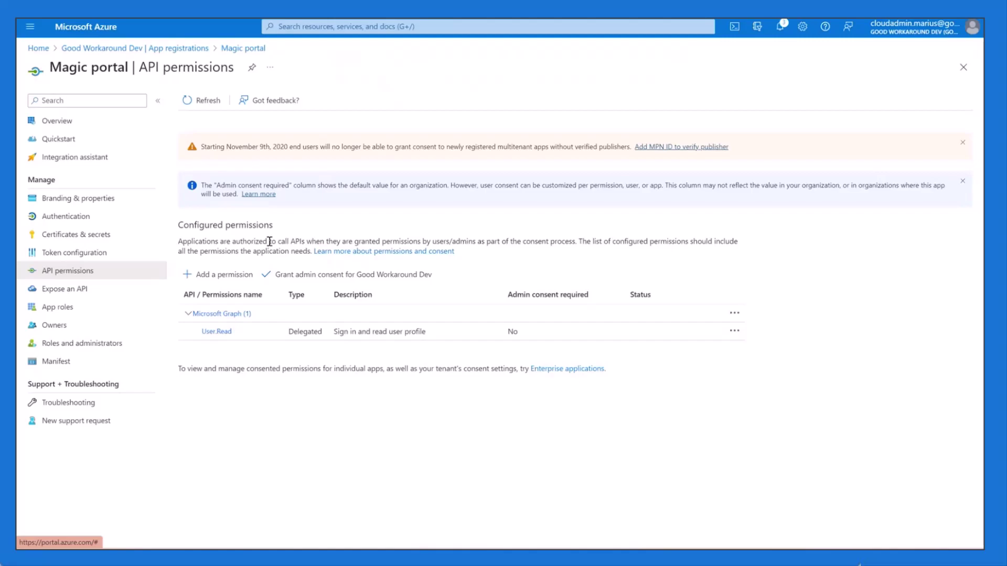
# Step: Switch to Notepad and highlight the scope parameter's Microsoft Graph .default value in the first sign-in URL
pyautogui.hotkey('alt', 'Tab')
pyautogui.hotkey('alt', 'Tab')
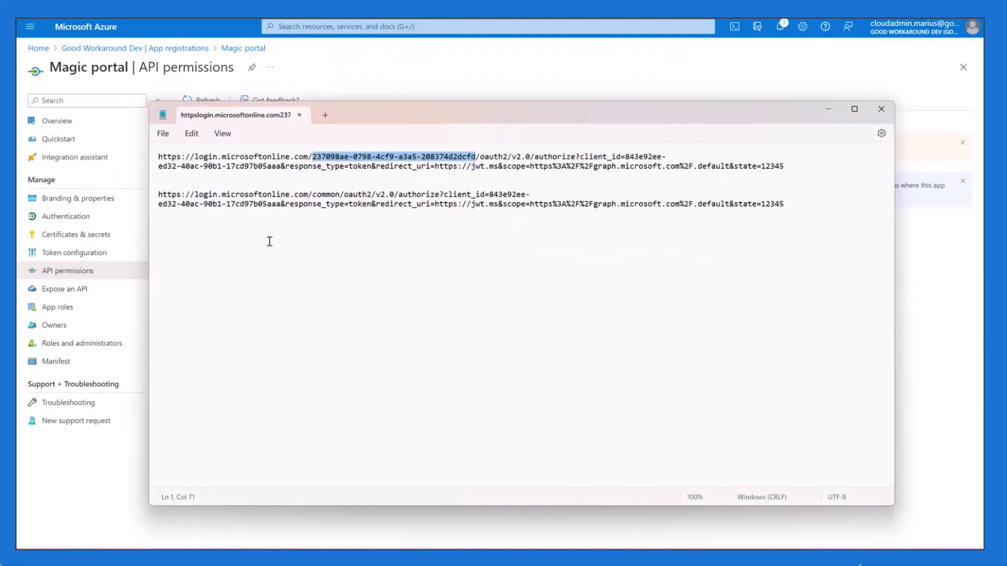
pyautogui.moveTo(498, 165); pyautogui.dragTo(525, 166)
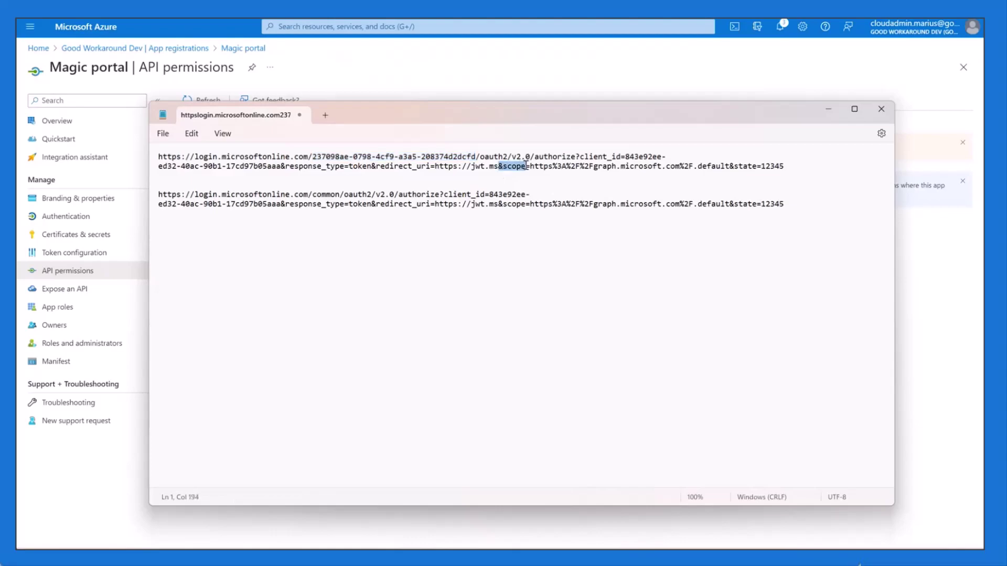
pyautogui.click(538, 178)
pyautogui.doubleClick(526, 167)
pyautogui.moveTo(530, 165); pyautogui.dragTo(730, 166)
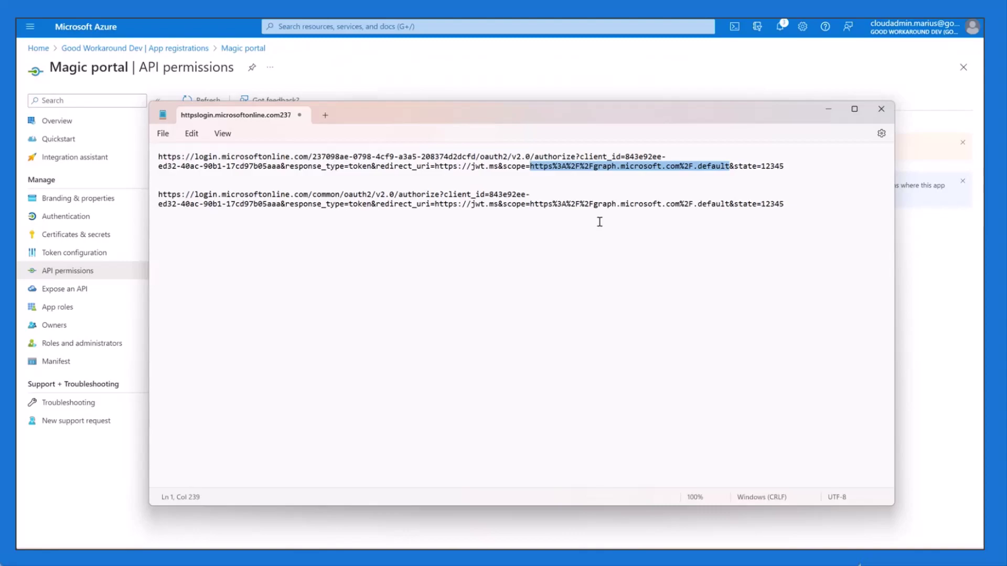
# Step: Return to the Magic portal API permissions and examine the permission type of the User.Read entry
pyautogui.hotkey('alt', 'Tab')
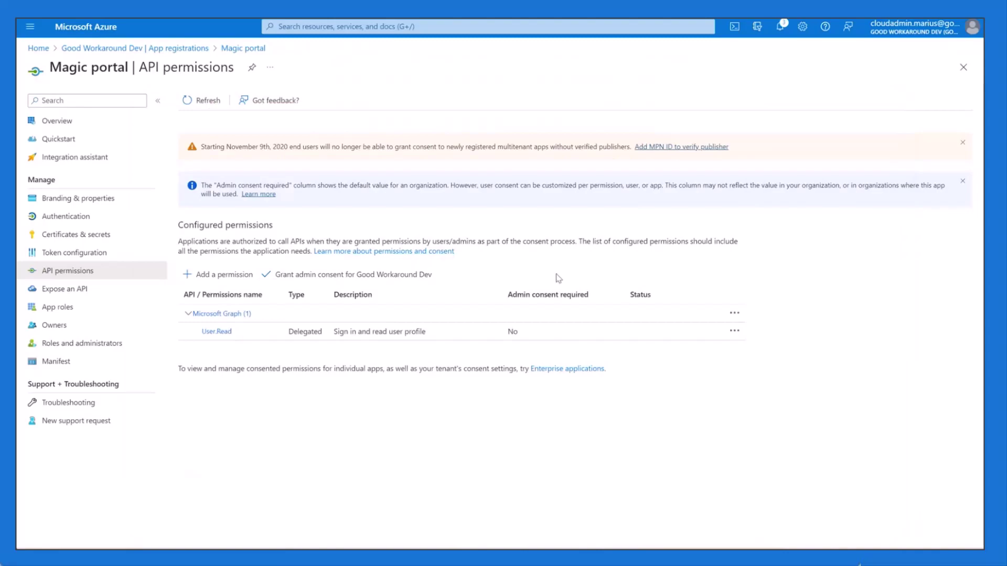
pyautogui.moveTo(289, 295); pyautogui.dragTo(302, 296)
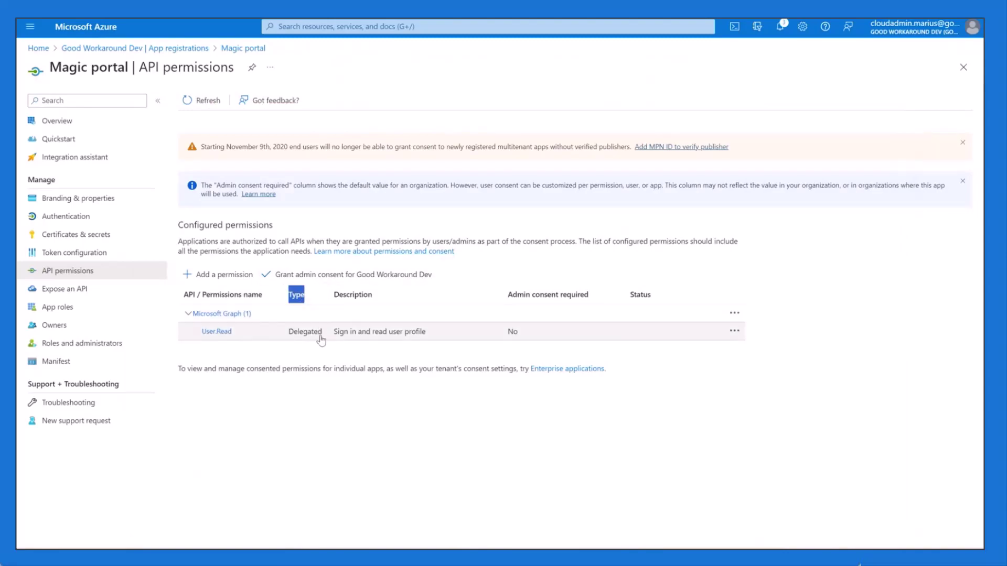
pyautogui.moveTo(323, 332); pyautogui.dragTo(287, 331)
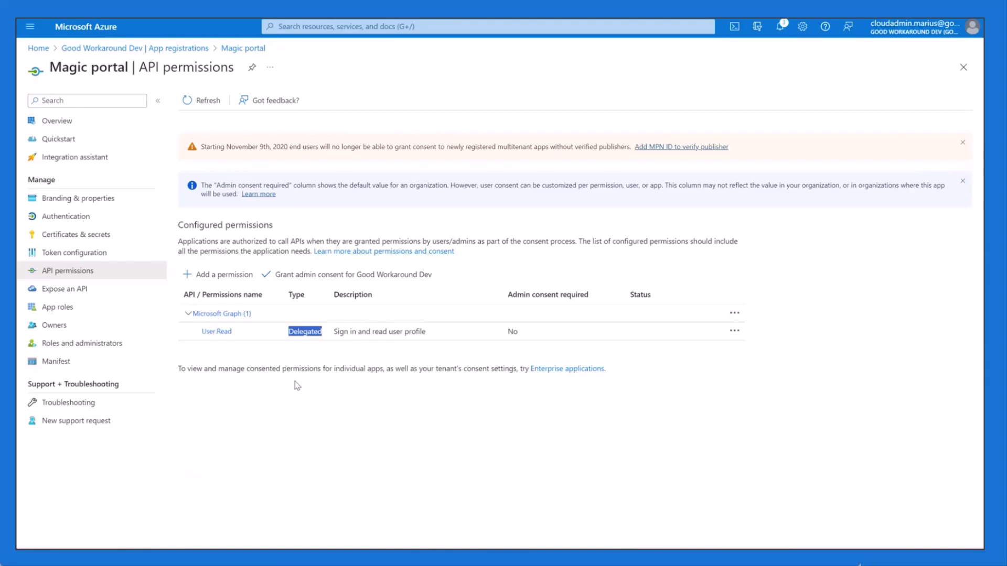
pyautogui.click(383, 359)
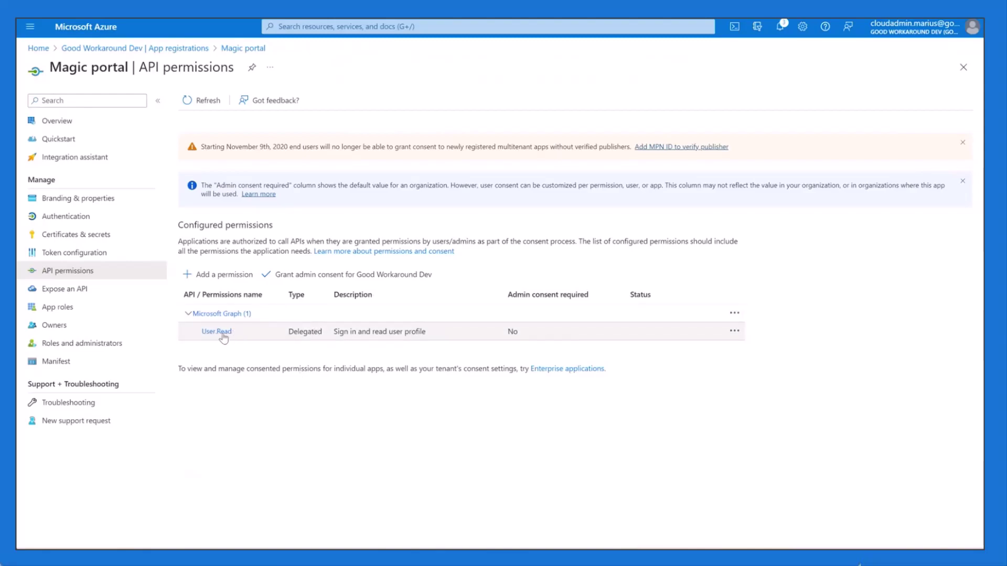
pyautogui.moveTo(323, 335); pyautogui.dragTo(286, 333)
pyautogui.click(323, 358)
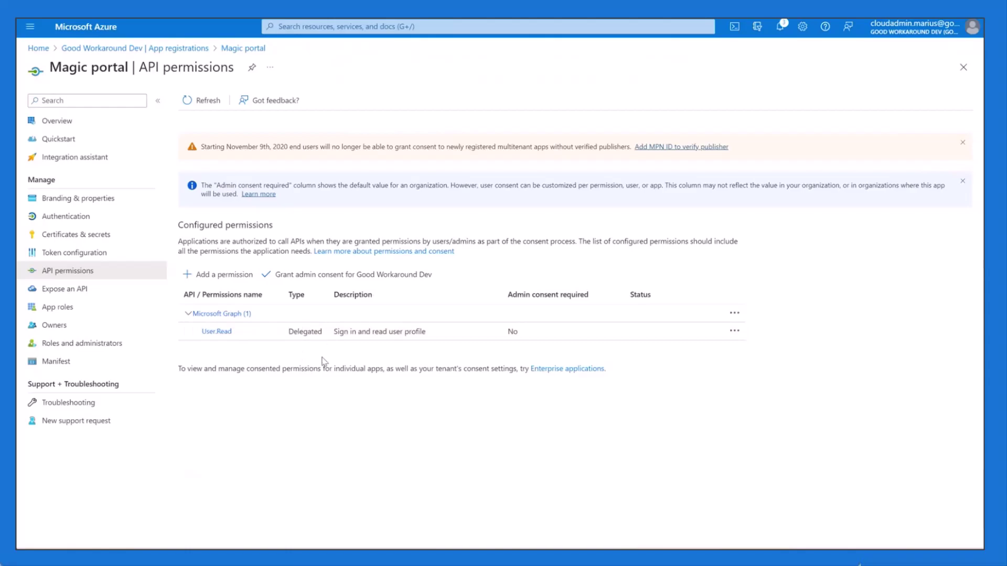
# Step: Examine the delegated Microsoft Graph permissions that can be requested for the Magic portal, and close the request without adding any
pyautogui.click(231, 273)
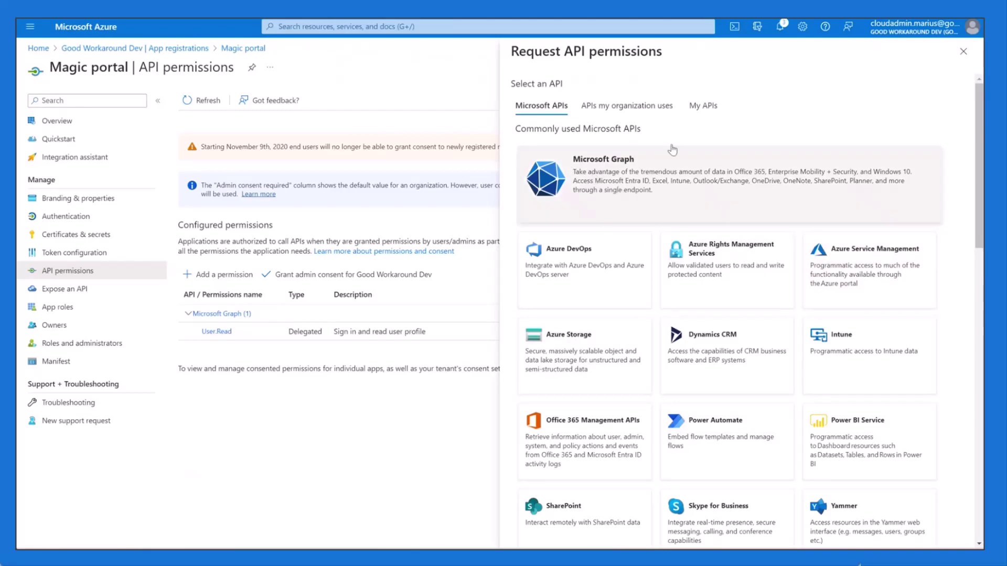
pyautogui.click(774, 172)
pyautogui.click(643, 155)
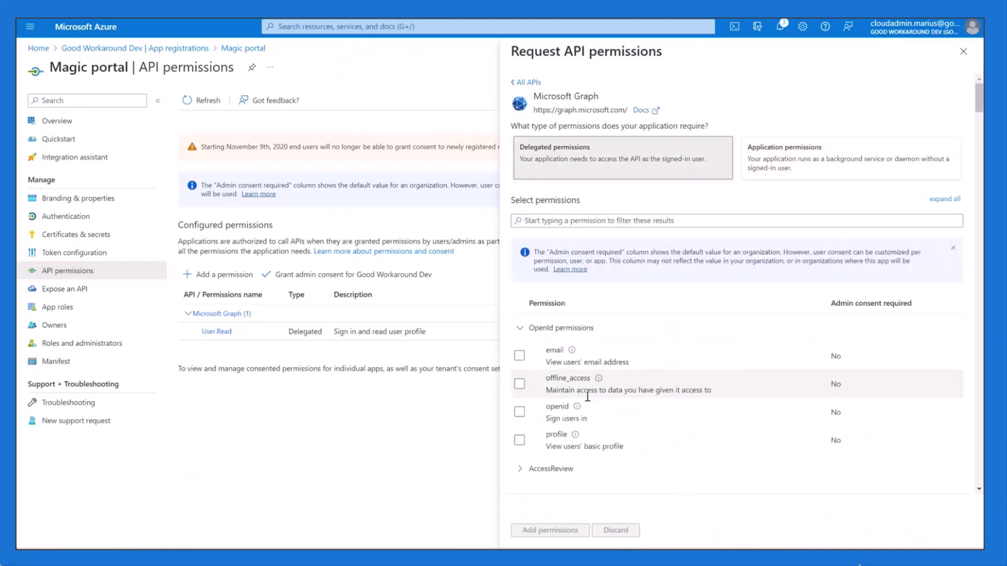
pyautogui.click(963, 55)
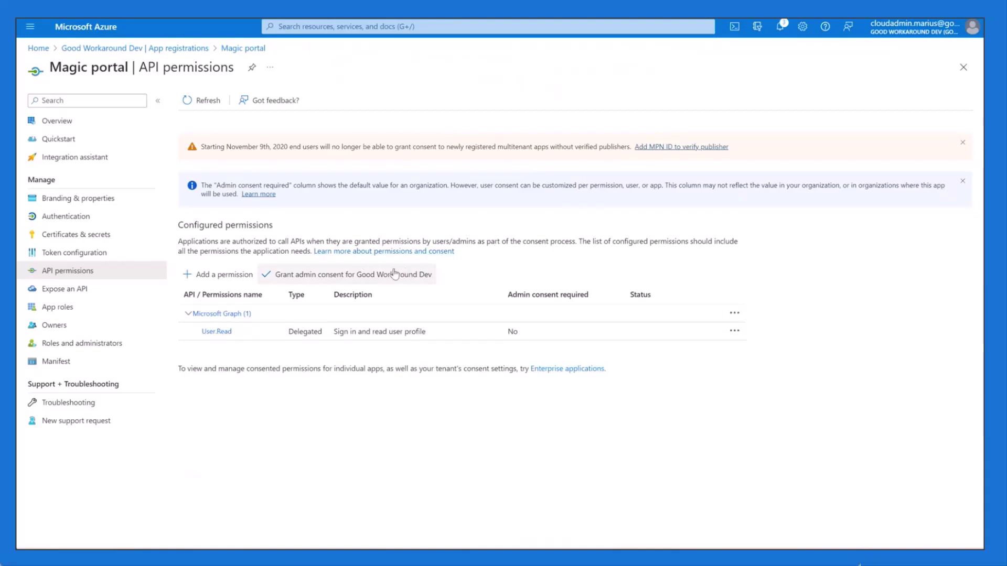
# Step: Grant admin consent for Good Workaround Dev to the Magic portal's configured permissions
pyautogui.click(349, 275)
pyautogui.click(205, 172)
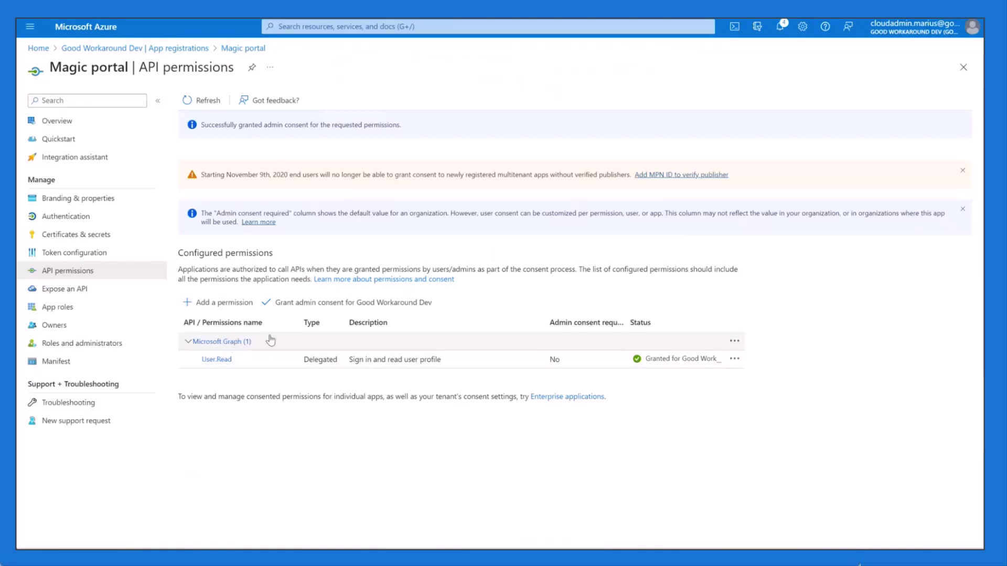
# Step: Sign in through the tenant-specific and common authorize URLs kept in Notepad and display both resulting tokens in jwt.ms
pyautogui.hotkey('alt', 'Tab')
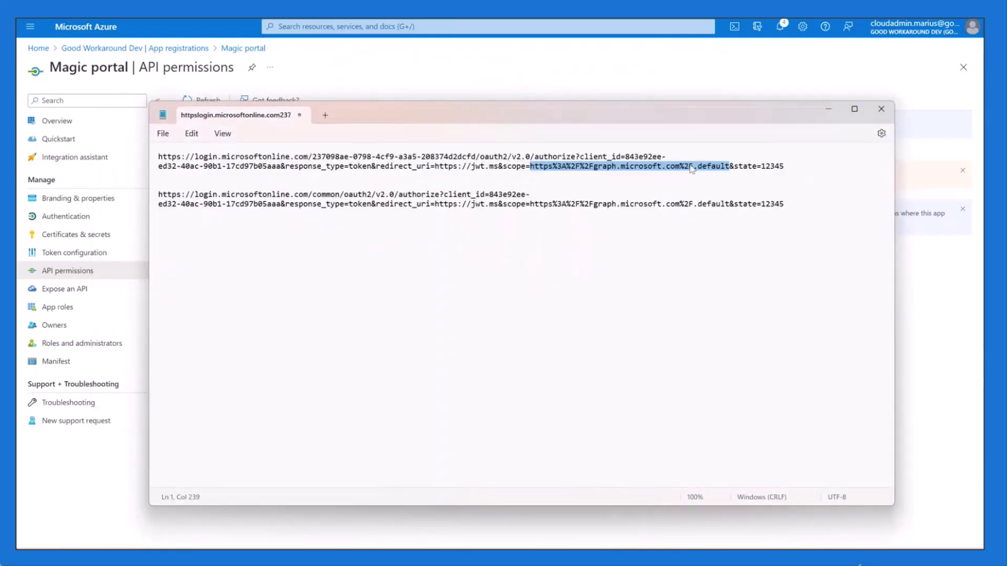
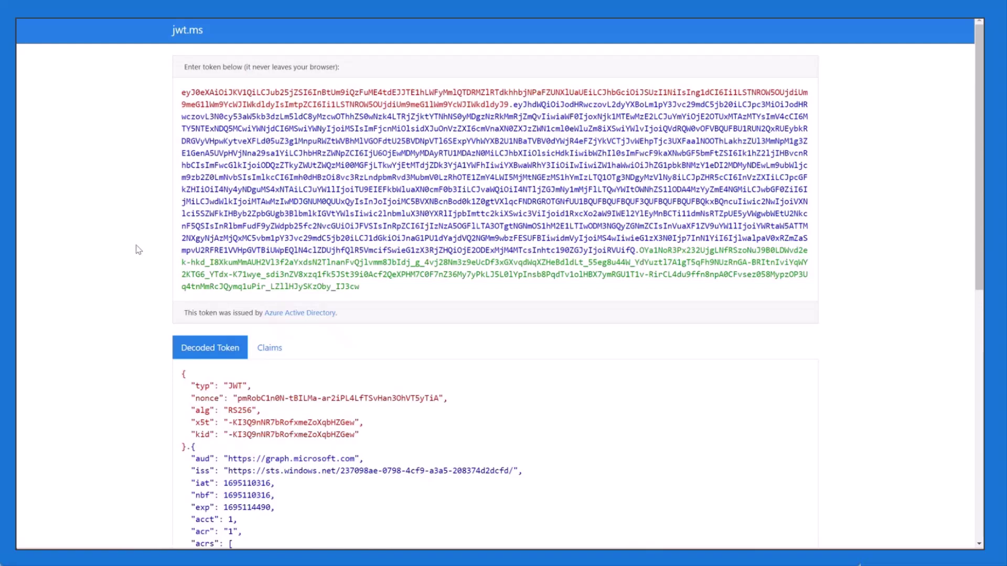
pyautogui.hotkey('alt', 'Tab')
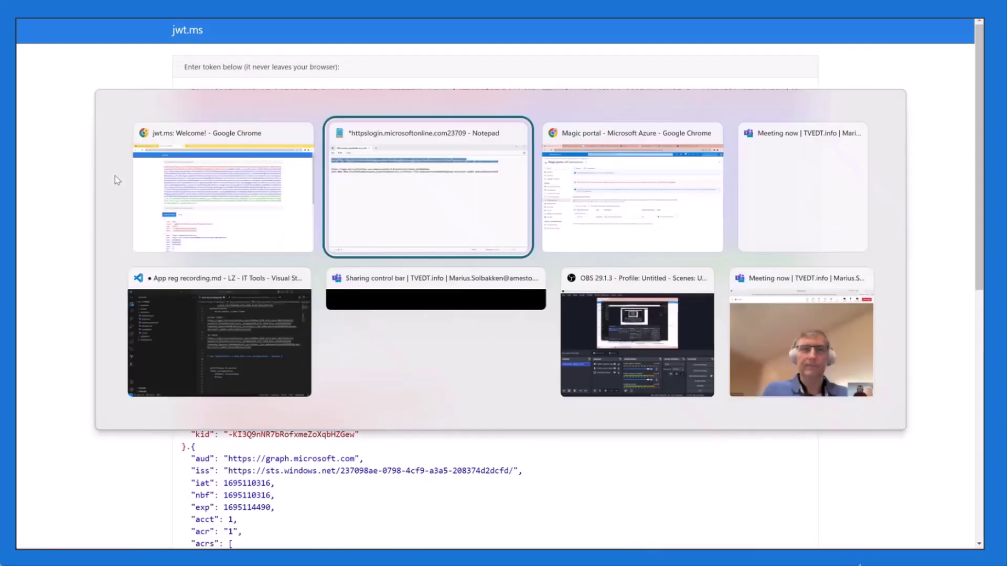
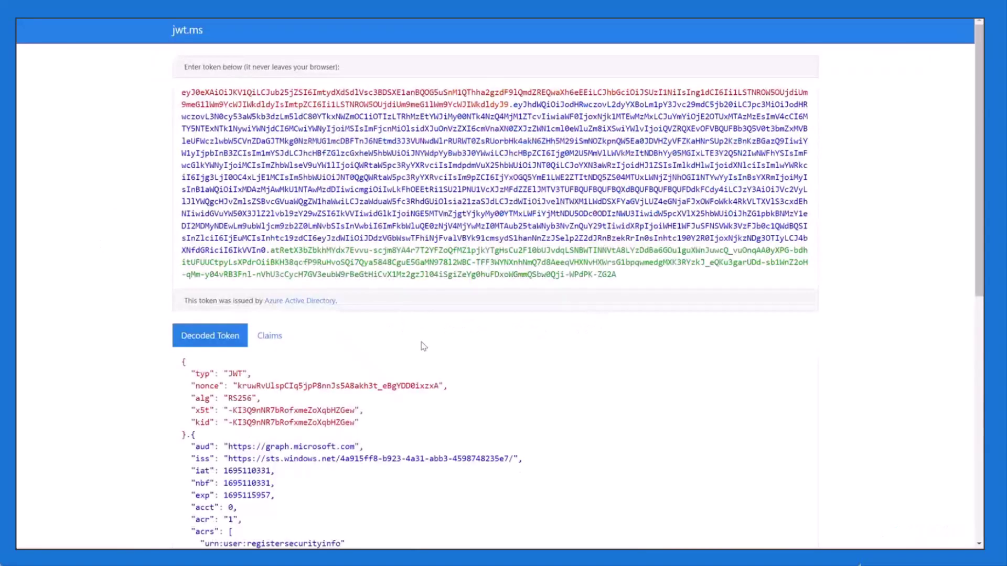
pyautogui.moveTo(515, 107); pyautogui.dragTo(592, 194)
pyautogui.click(617, 214)
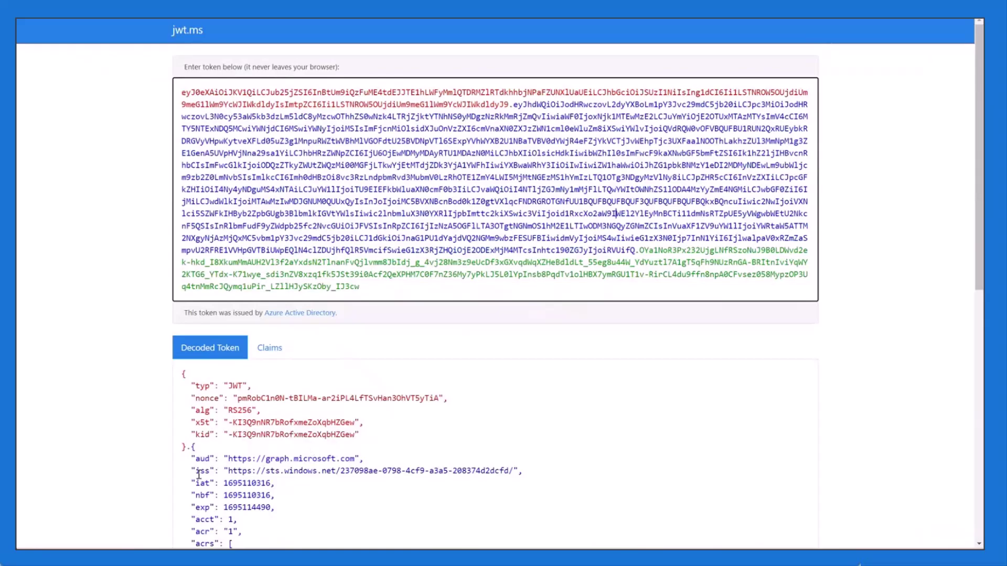
# Step: Compare the iss claim of the tenant-specific sign-in token with the iss claim of the common sign-in token
pyautogui.moveTo(192, 471); pyautogui.dragTo(532, 474)
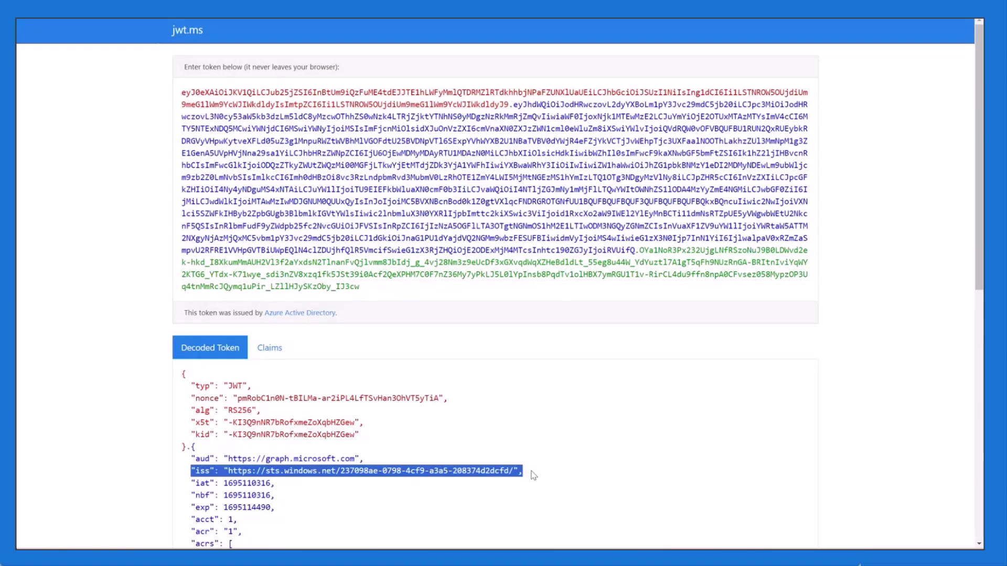
pyautogui.click(367, 474)
pyautogui.moveTo(265, 471); pyautogui.dragTo(355, 471)
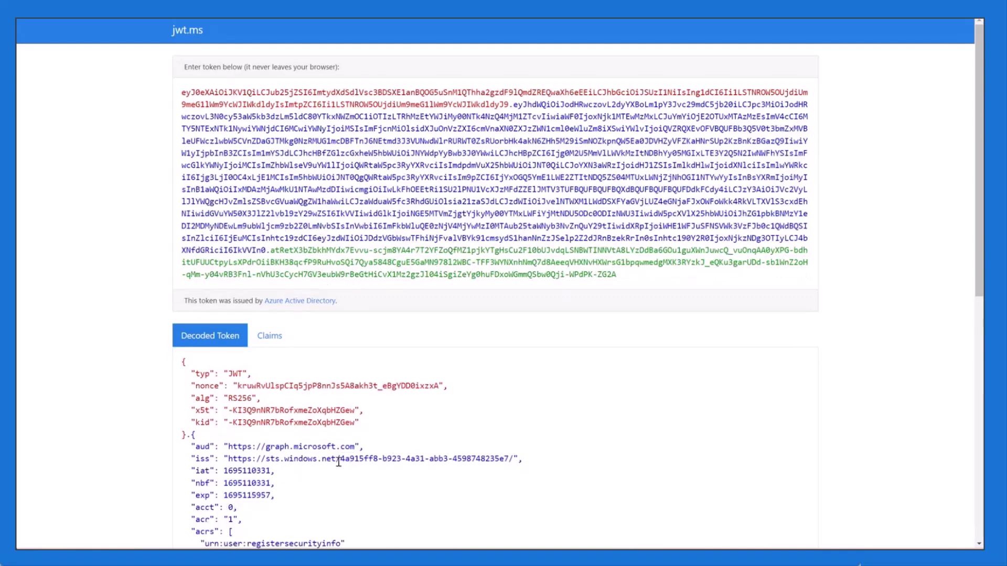
pyautogui.moveTo(340, 458); pyautogui.dragTo(355, 459)
pyautogui.doubleClick(203, 458)
pyautogui.click(502, 460)
# Step: Compare the unique_name and upn claims in the home-tenant token with the unique_name claim in the guest token
pyautogui.scroll(-9, 502, 460)
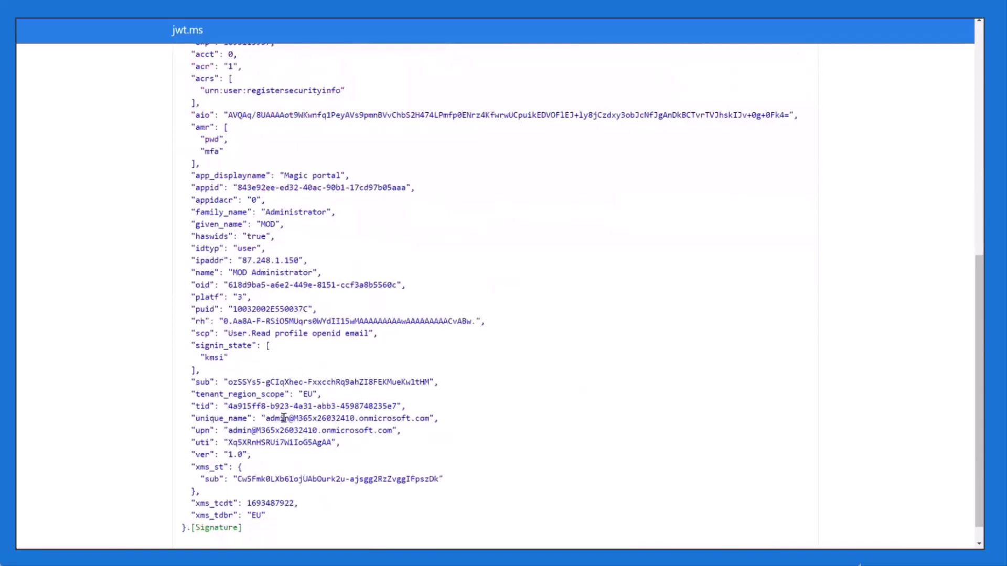
pyautogui.moveTo(265, 418); pyautogui.dragTo(231, 430)
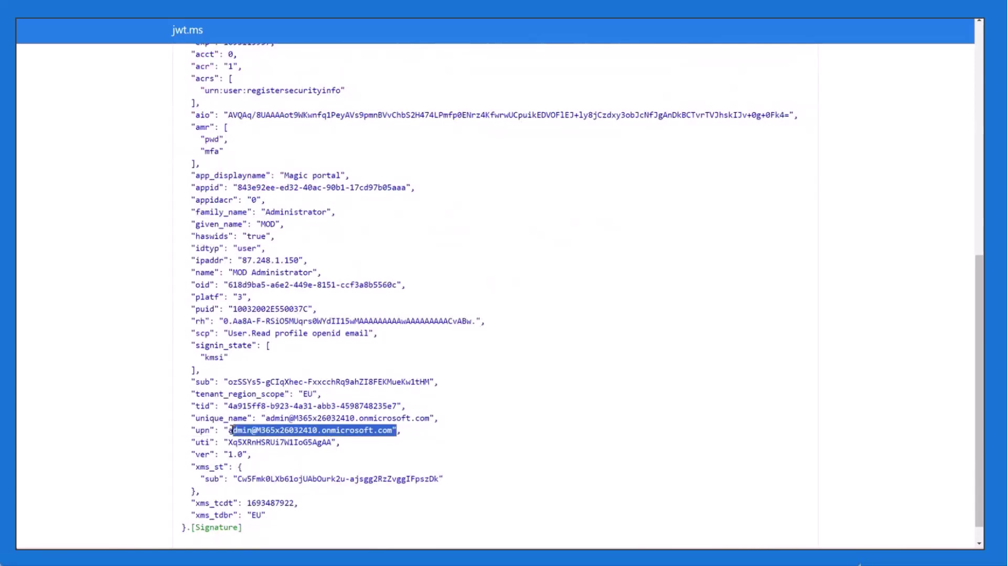
pyautogui.doubleClick(277, 430)
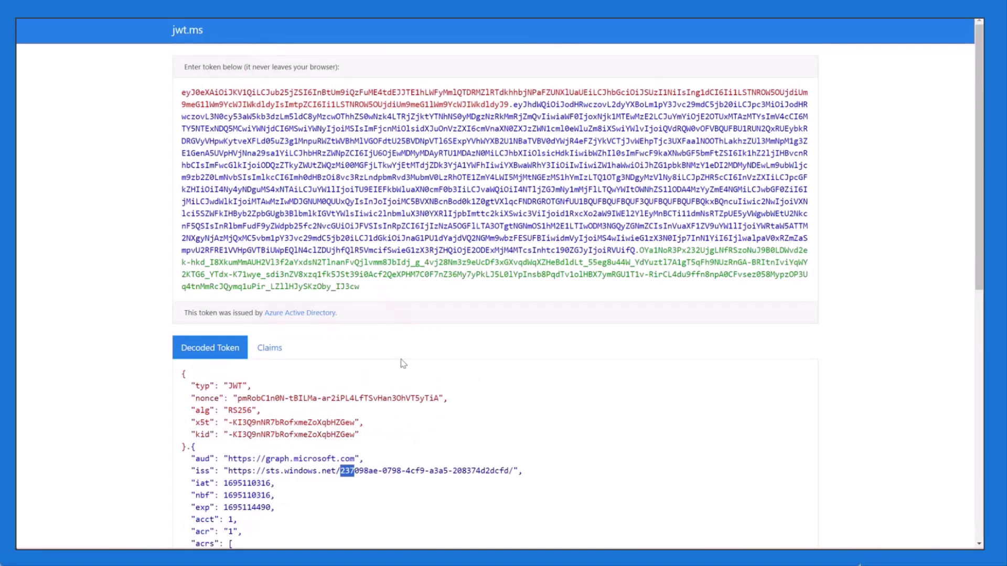
pyautogui.scroll(-10, 377, 367)
pyautogui.moveTo(266, 407); pyautogui.dragTo(439, 410)
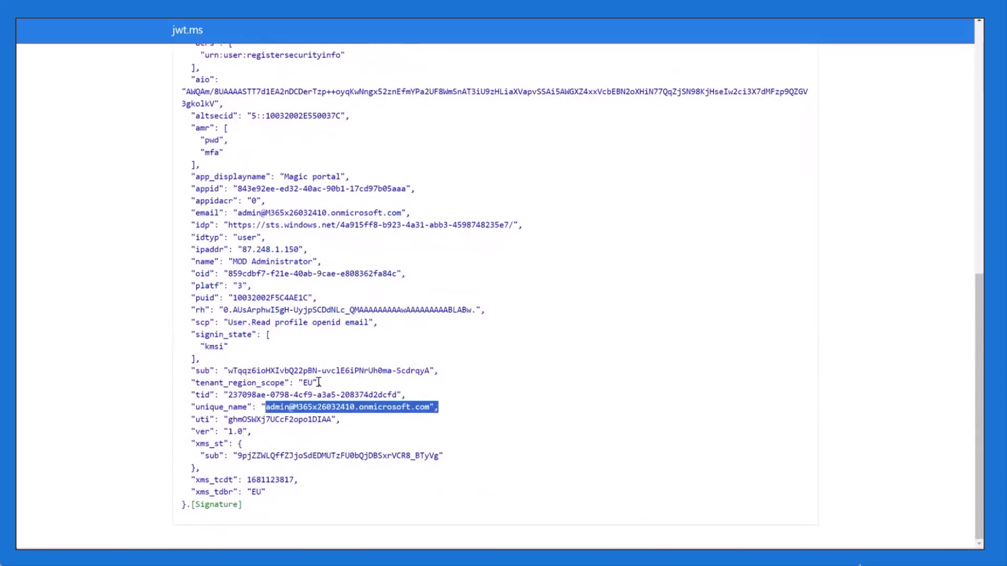
pyautogui.scroll(1, 220, 399)
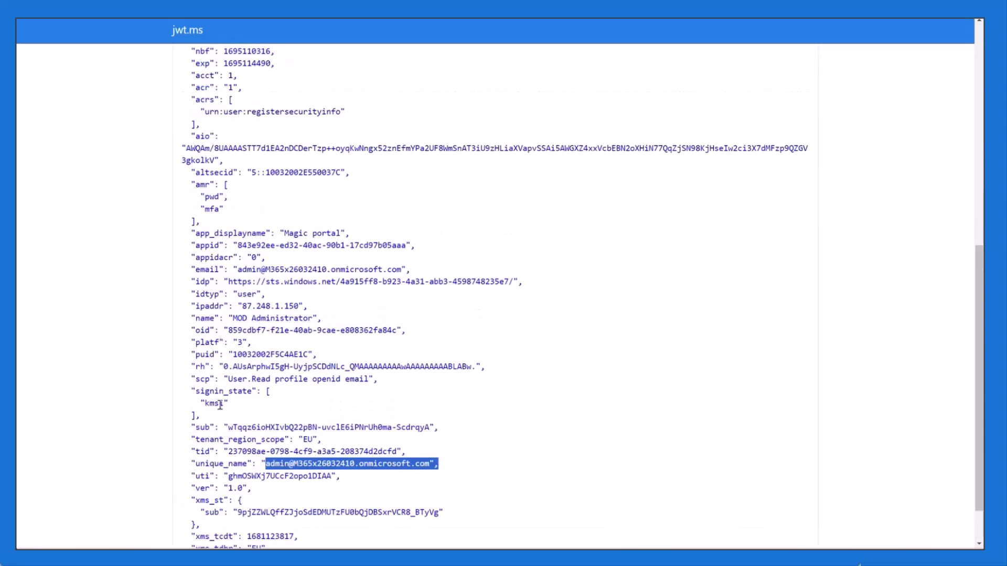
pyautogui.click(289, 458)
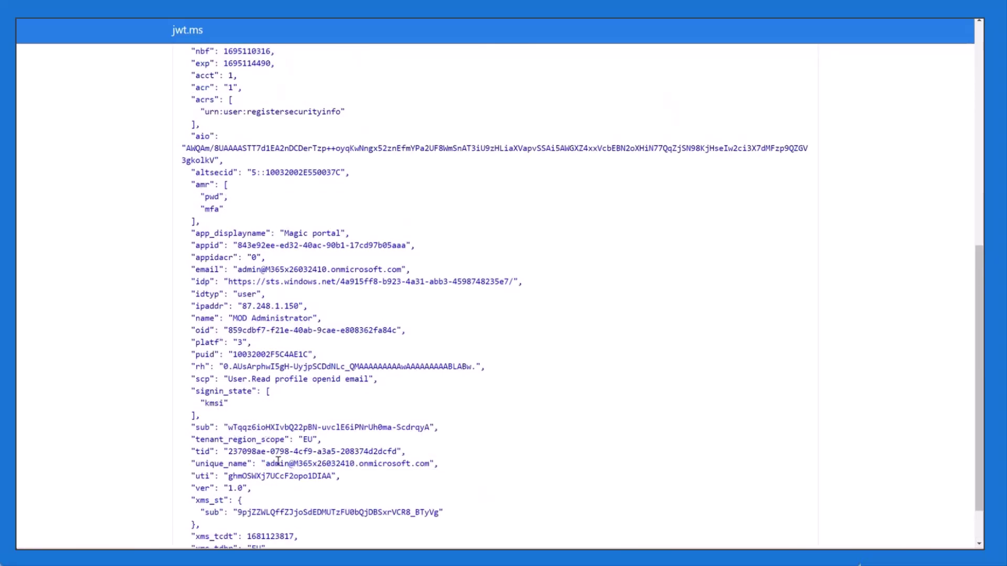
pyautogui.moveTo(266, 464); pyautogui.dragTo(431, 465)
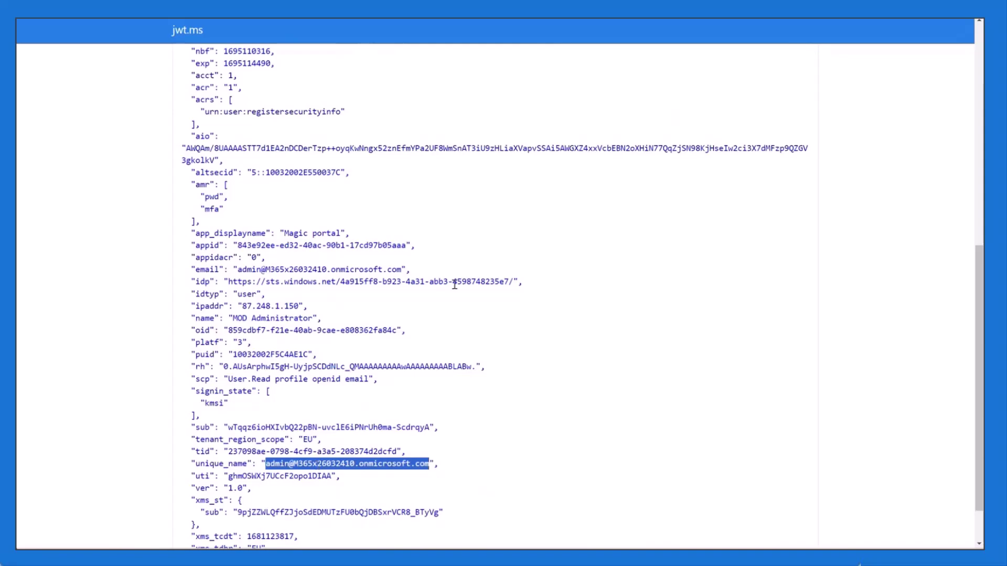
# Step: Examine the guest token's iss claim against its idp claim, highlighting the issuing tenant and the home identity provider
pyautogui.scroll(4, 250, 216)
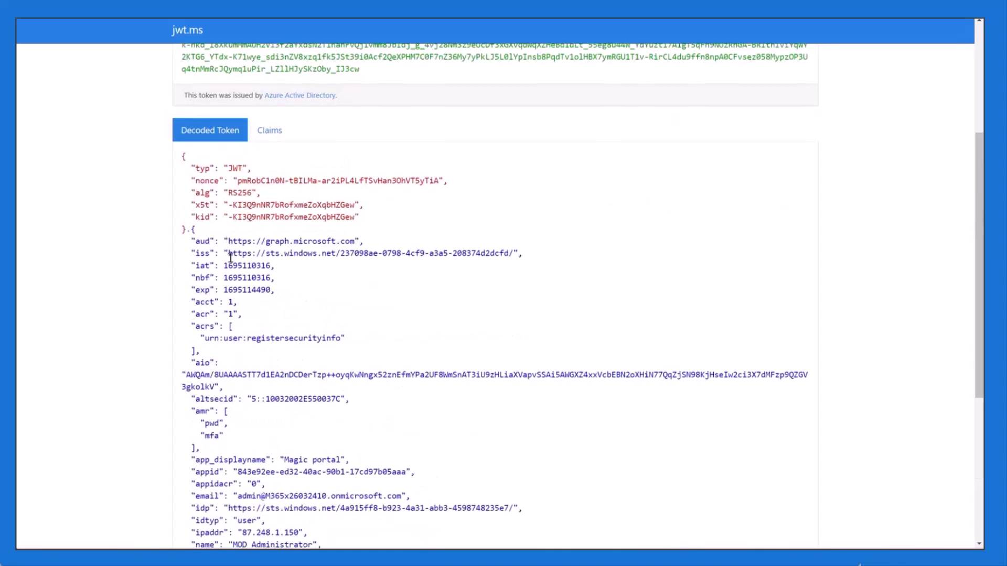
pyautogui.moveTo(229, 253); pyautogui.dragTo(366, 240)
pyautogui.moveTo(535, 253); pyautogui.dragTo(513, 253)
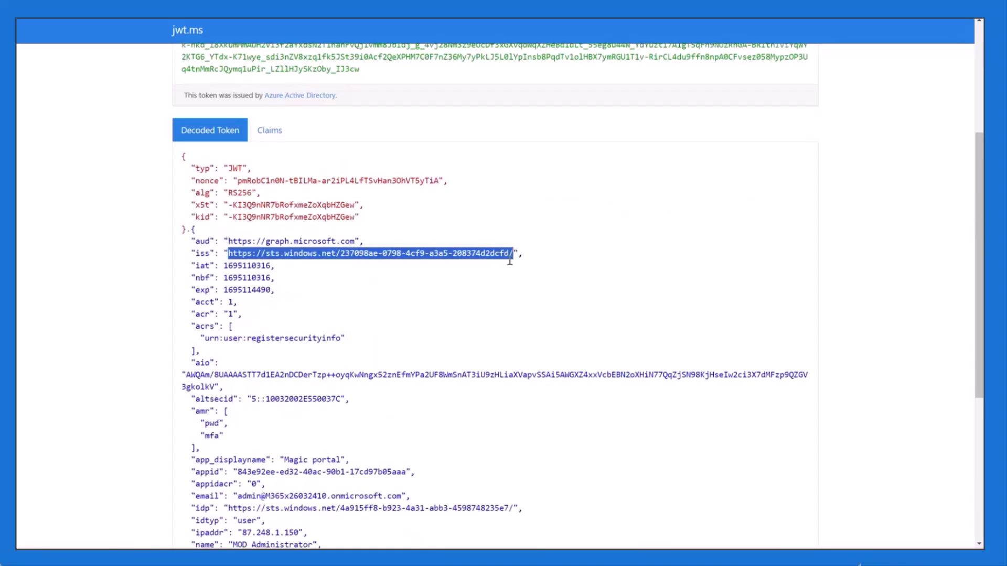
pyautogui.moveTo(227, 508); pyautogui.dragTo(515, 508)
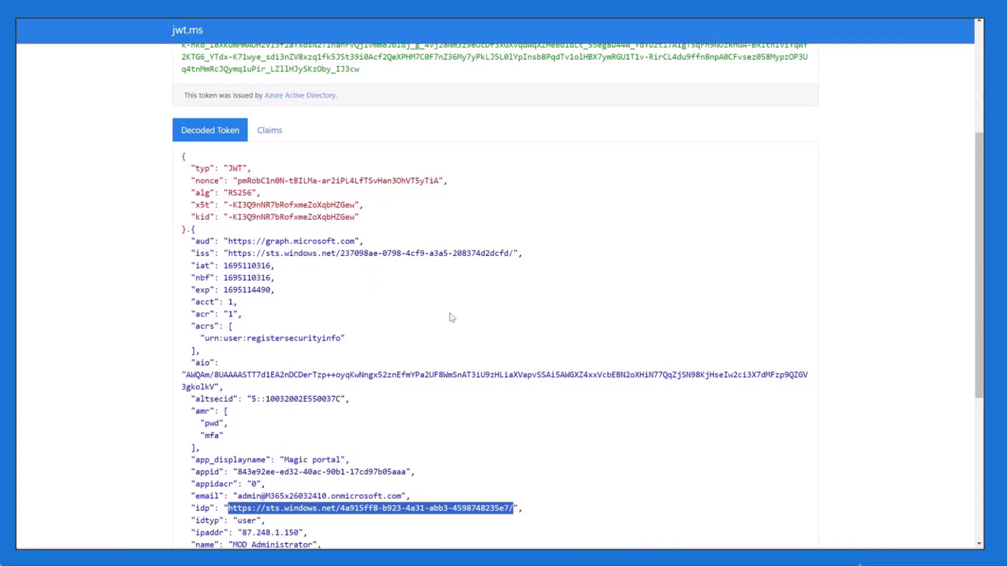
pyautogui.moveTo(195, 254); pyautogui.dragTo(229, 257)
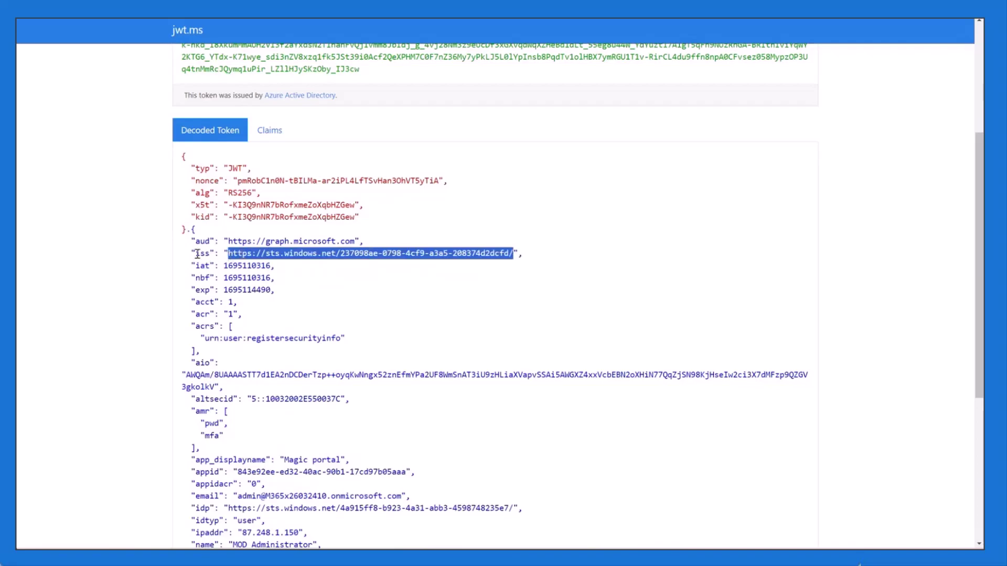
pyautogui.doubleClick(202, 508)
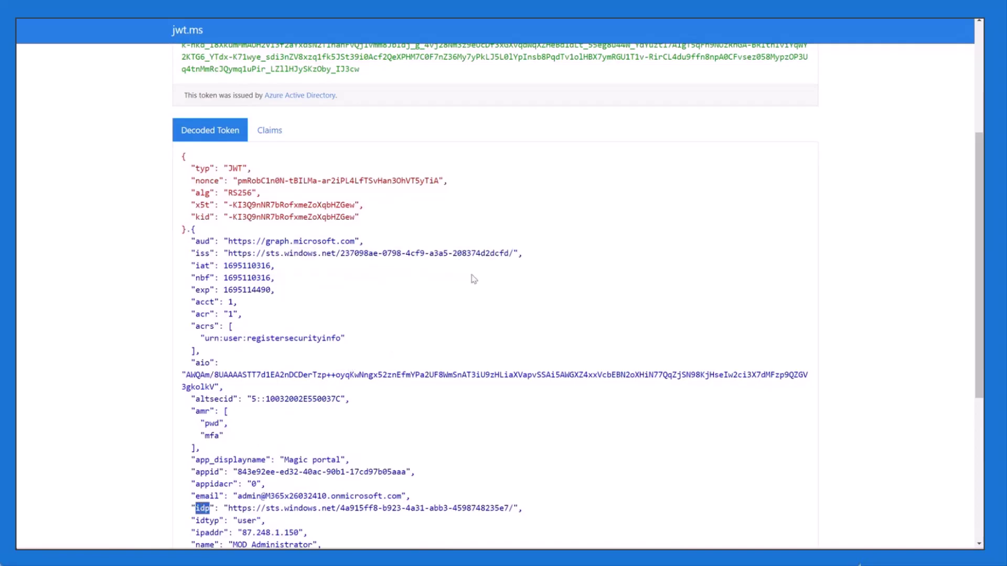
pyautogui.moveTo(518, 253); pyautogui.dragTo(228, 254)
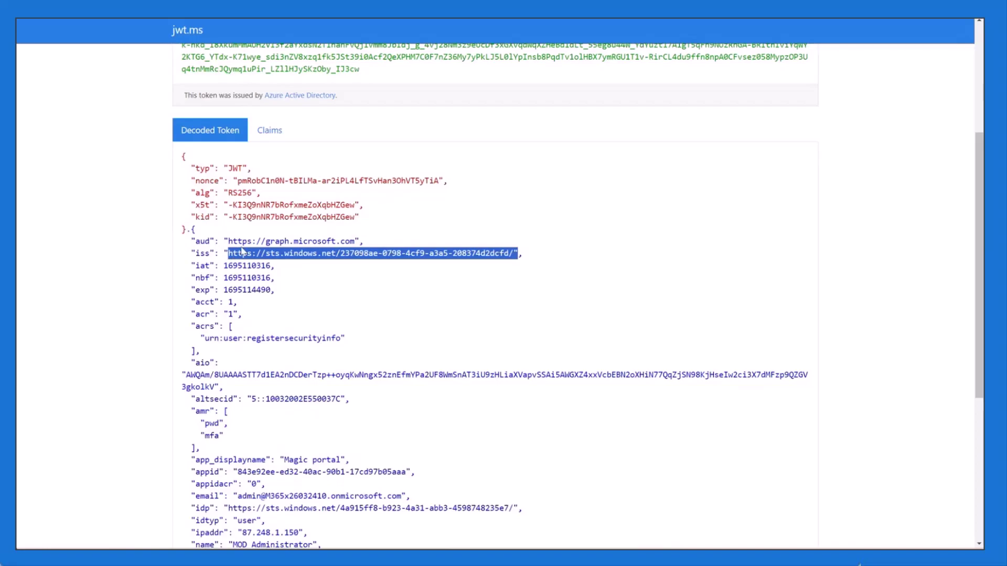
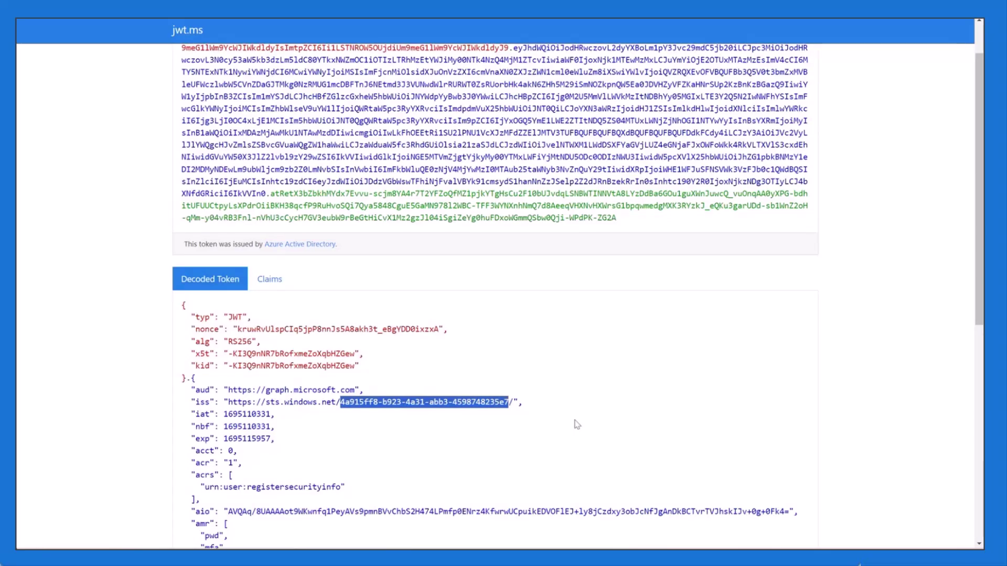
# Step: Read through the decoded claims of the home-tenant token, from aud down to upn, for differences from the guest token
pyautogui.scroll(-4, 546, 411)
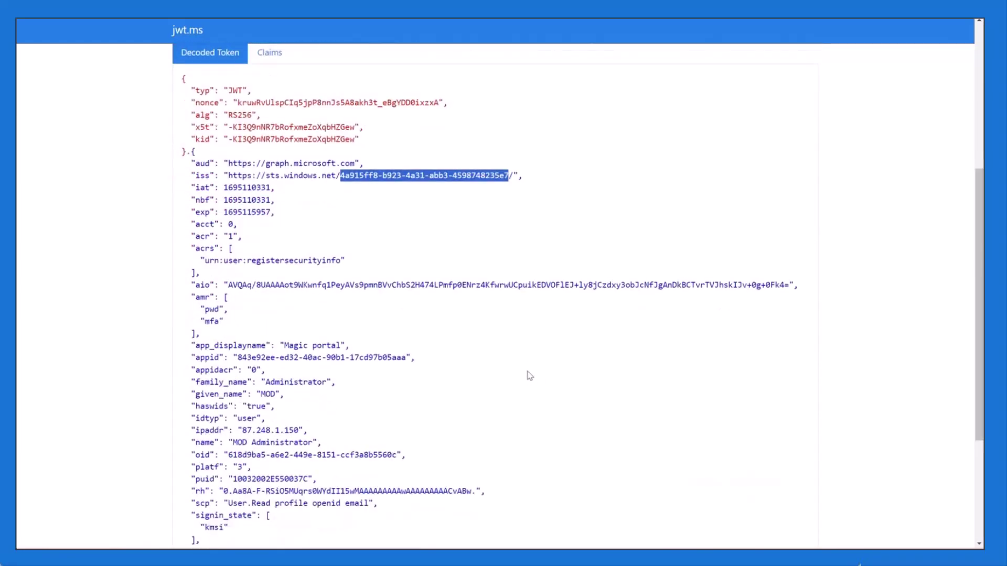
pyautogui.scroll(-1, 529, 367)
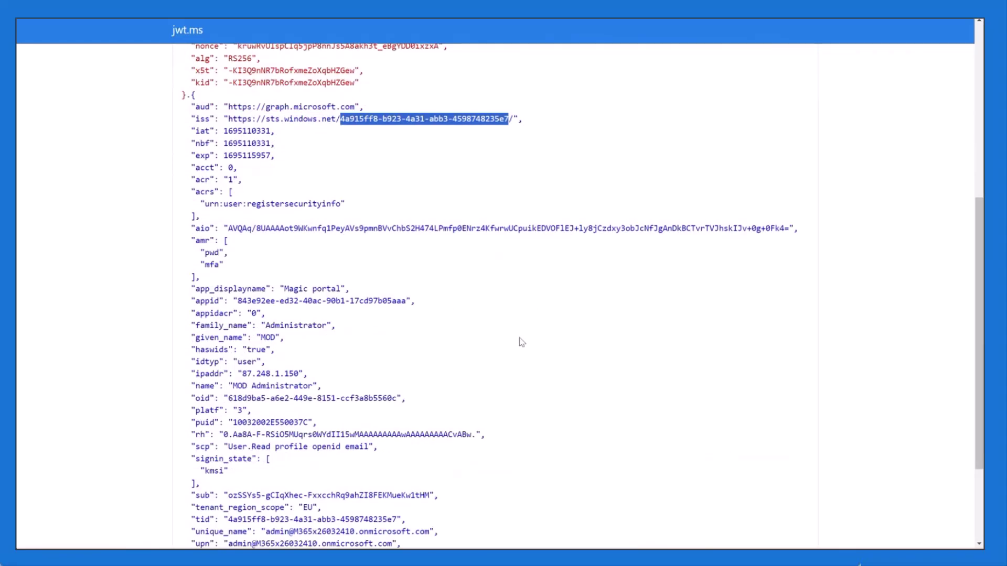
pyautogui.click(429, 184)
pyautogui.scroll(-1, 332, 244)
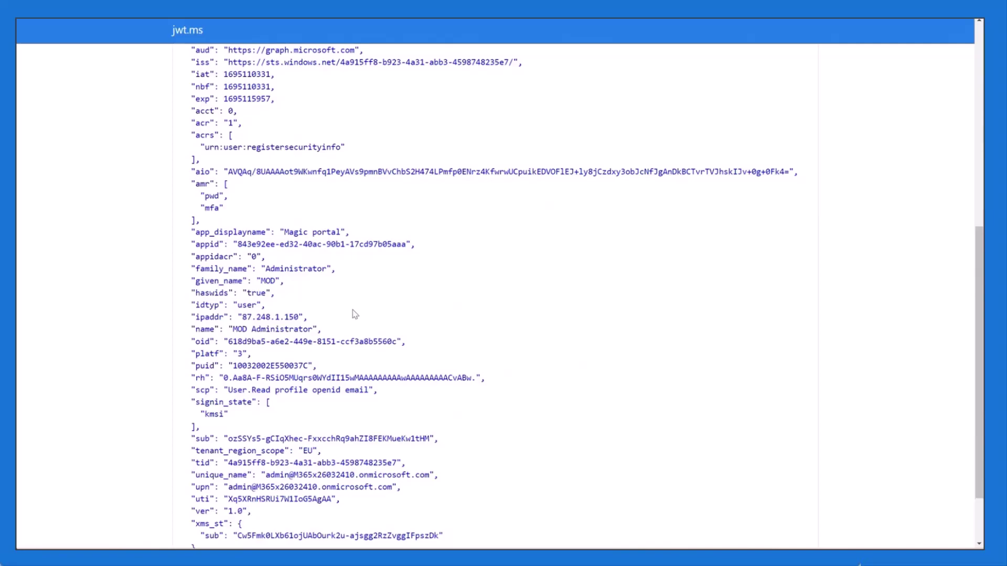
pyautogui.scroll(-1, 320, 309)
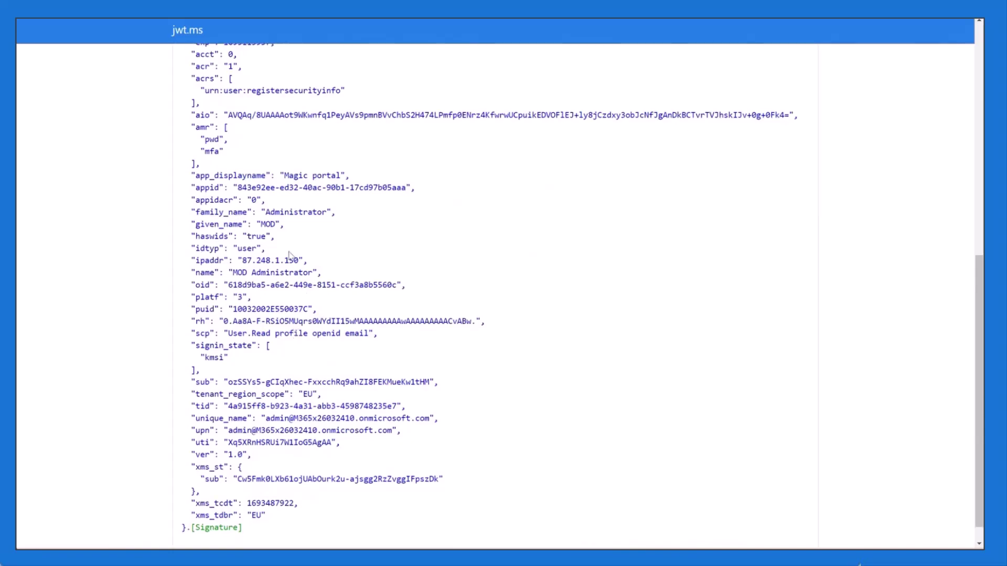
pyautogui.scroll(2, 290, 252)
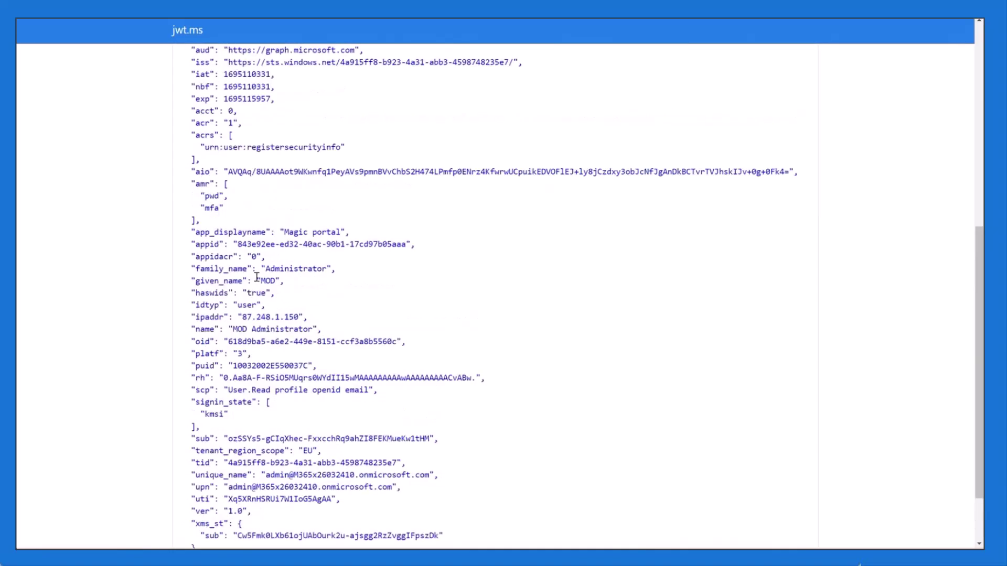
pyautogui.moveTo(215, 107); pyautogui.dragTo(283, 447)
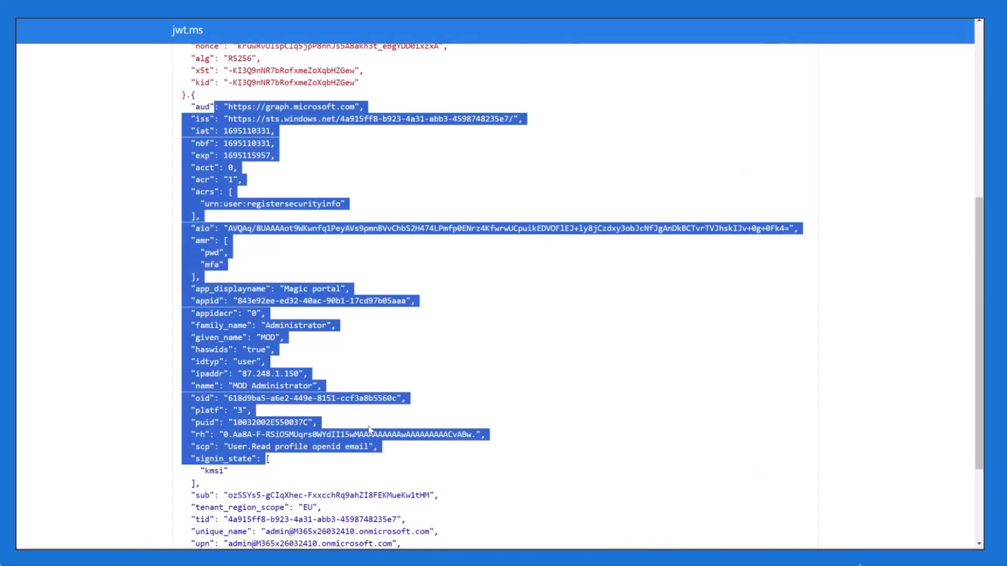
pyautogui.click(384, 378)
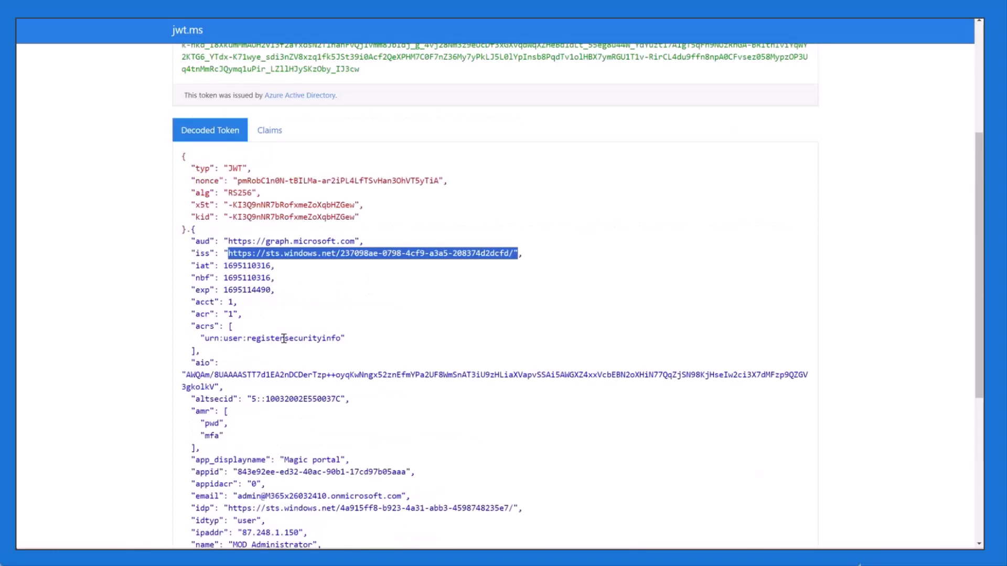
# Step: Highlight the email claim in the guest token and check the home-tenant token's claims for a matching entry
pyautogui.scroll(-6, 249, 325)
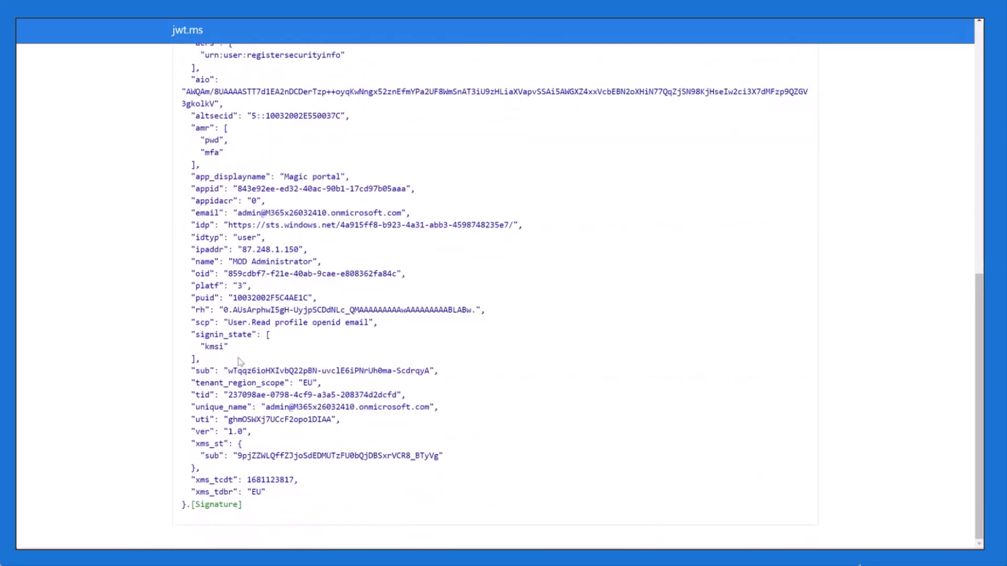
pyautogui.moveTo(190, 212); pyautogui.dragTo(412, 214)
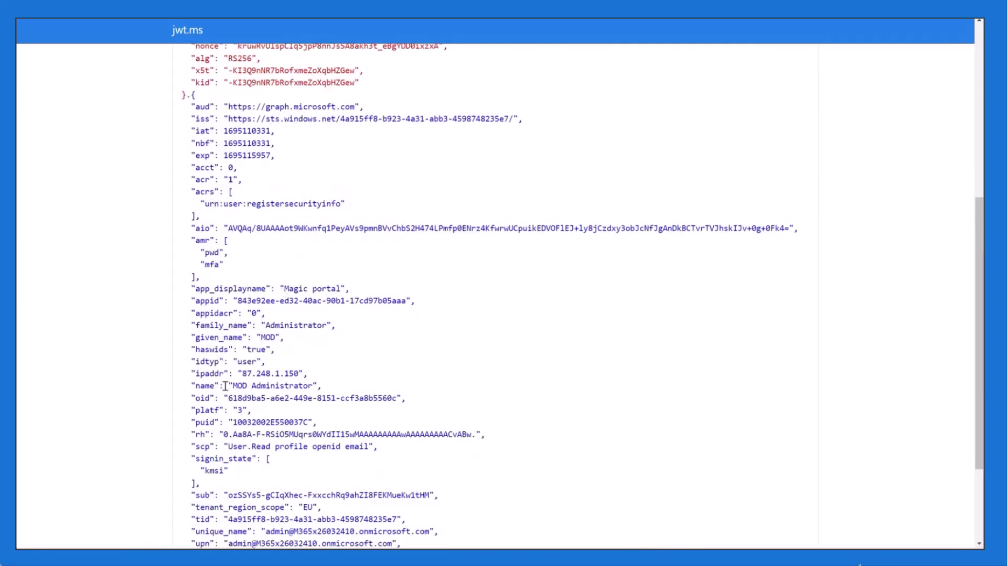
pyautogui.scroll(-3, 226, 386)
pyautogui.scroll(2, 336, 362)
pyautogui.scroll(1, 341, 354)
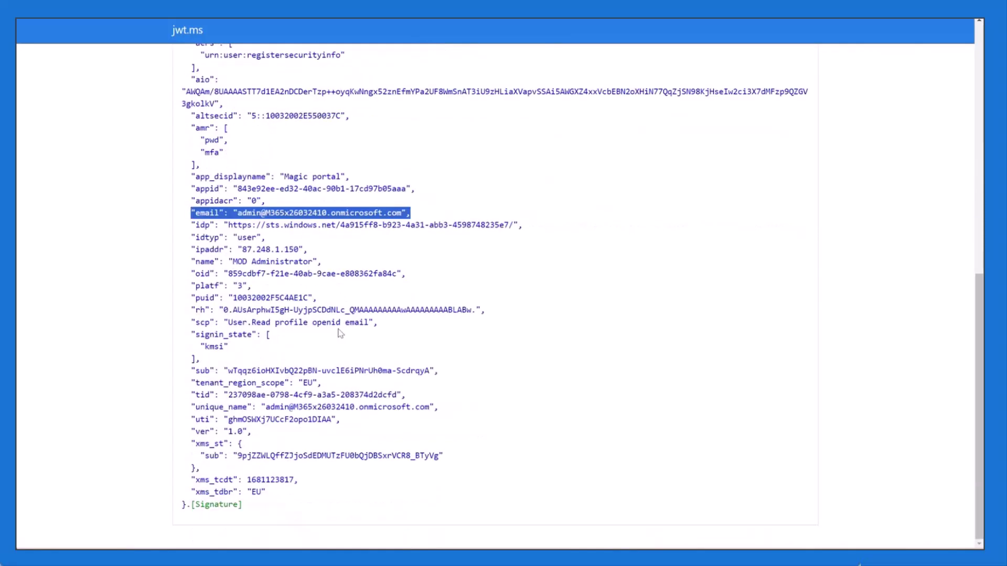
# Step: Highlight the email claim's value and its name in the guest token's decoded claims
pyautogui.scroll(4, 340, 333)
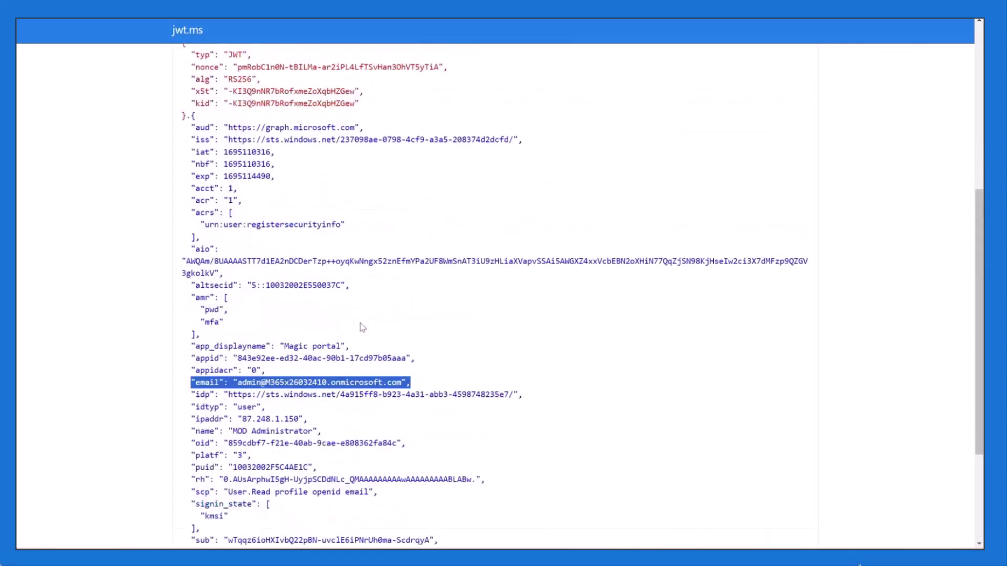
pyautogui.click(251, 382)
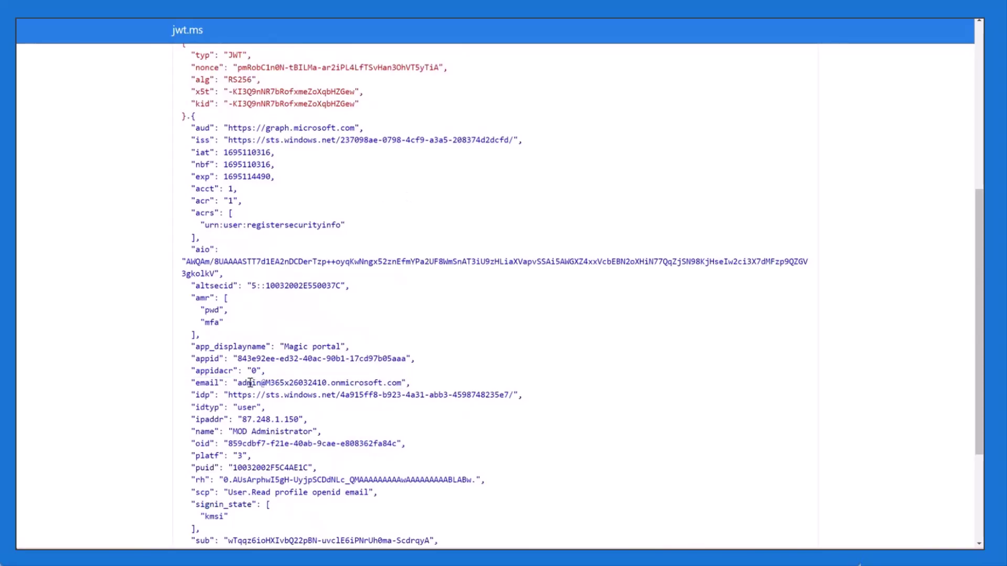
pyautogui.moveTo(237, 382); pyautogui.dragTo(402, 382)
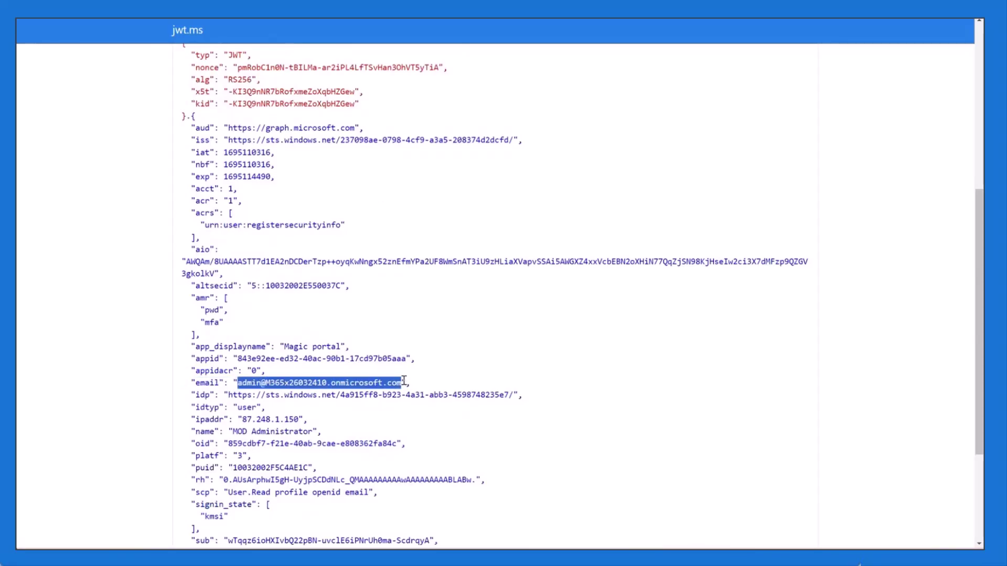
pyautogui.click(208, 385)
pyautogui.doubleClick(207, 384)
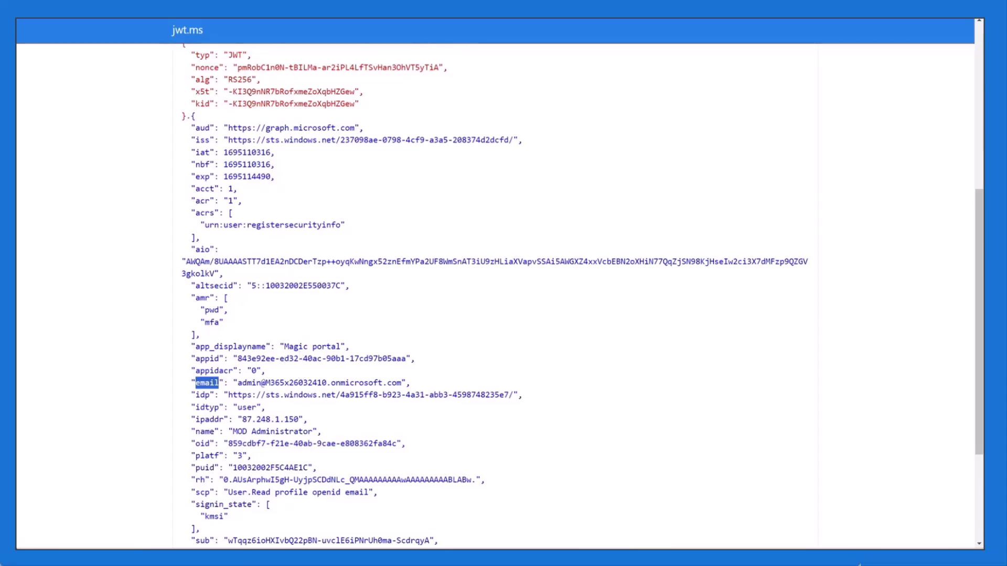
# Step: Switch to the Azure portal and open the MOD Administrator guest user from the Microsoft Entra ID users
pyautogui.hotkey('alt', 'Tab')
pyautogui.hotkey('alt', 'Tab')
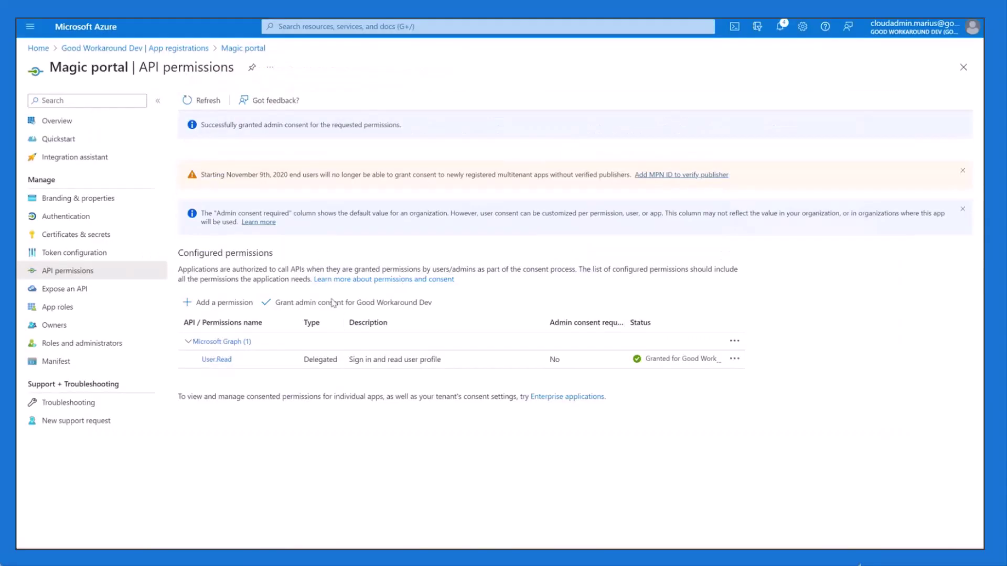
pyautogui.click(116, 27)
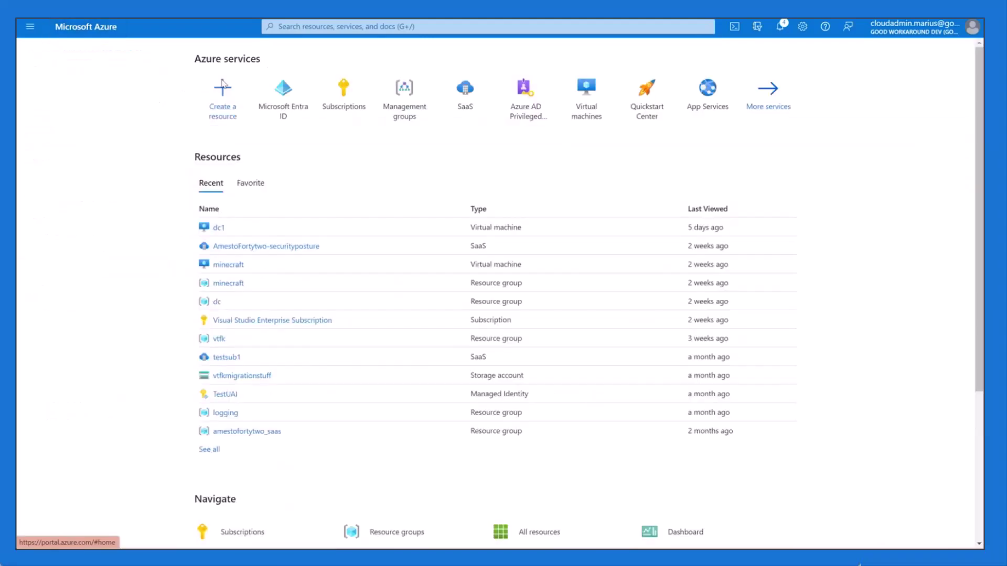
pyautogui.click(280, 102)
pyautogui.click(90, 190)
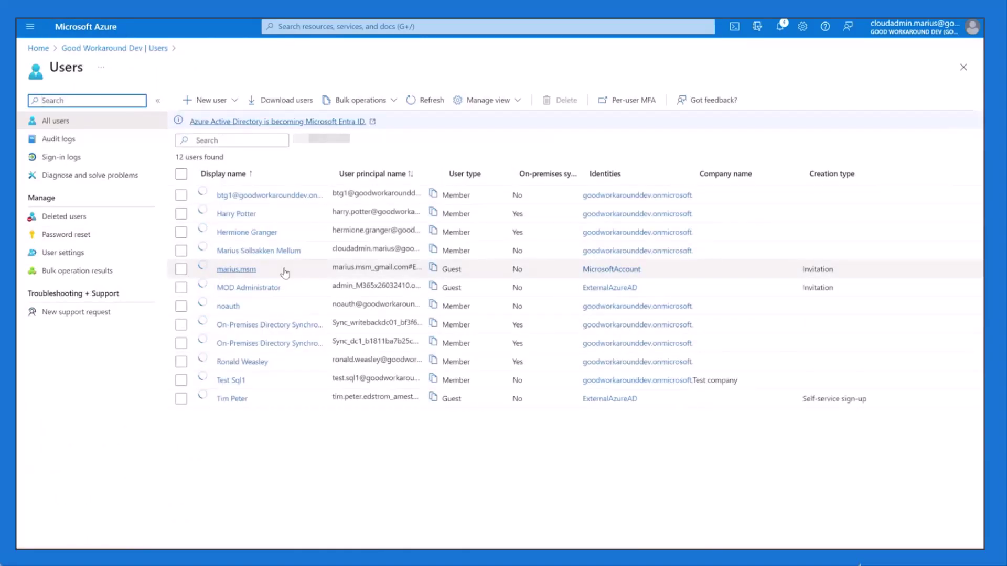
pyautogui.click(272, 288)
pyautogui.click(255, 289)
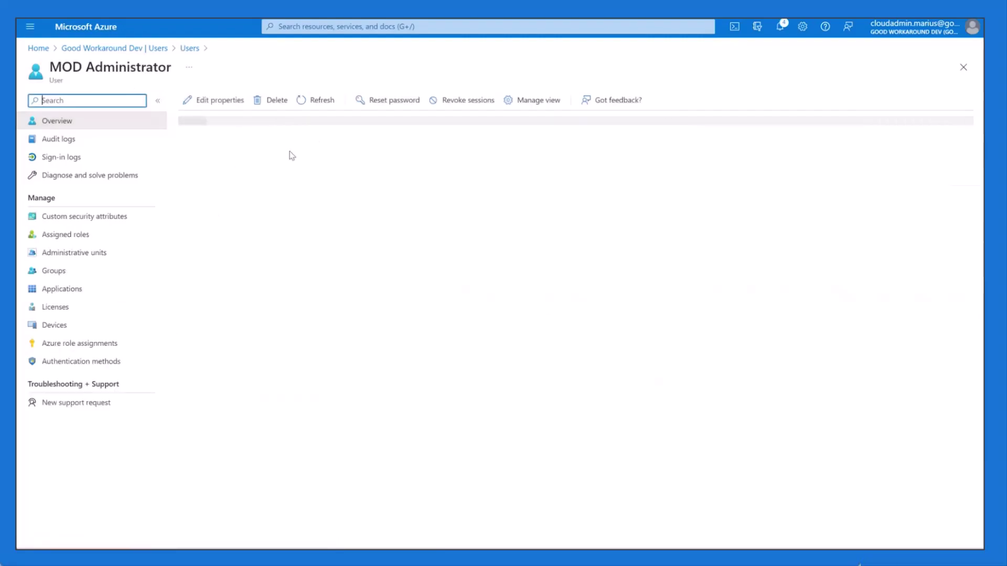
# Step: Open the guest user's full properties and examine the Email attribute that feeds the token's email claim
pyautogui.click(212, 101)
pyautogui.scroll(-2, 333, 234)
pyautogui.scroll(-7, 407, 322)
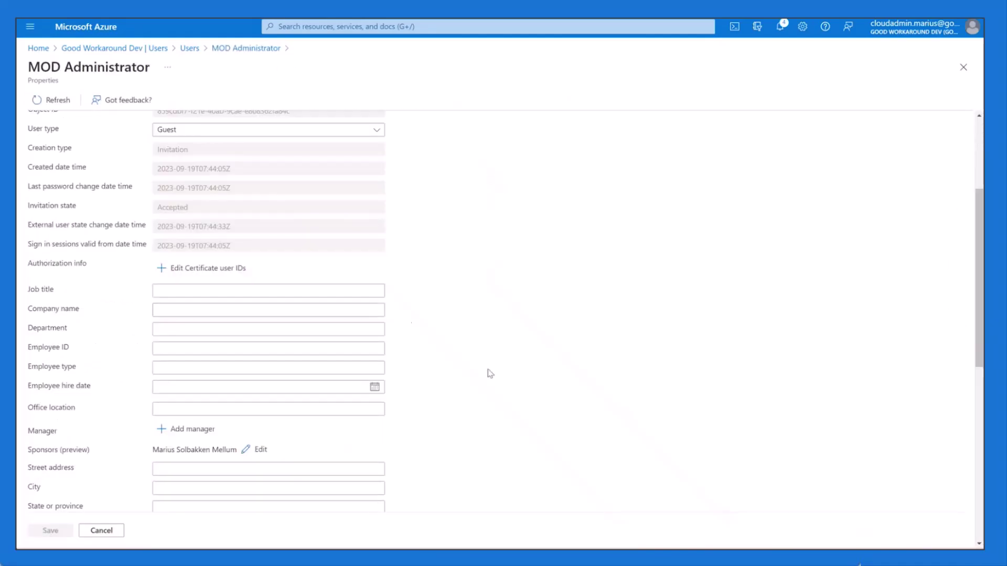
pyautogui.doubleClick(34, 320)
pyautogui.tripleClick(305, 321)
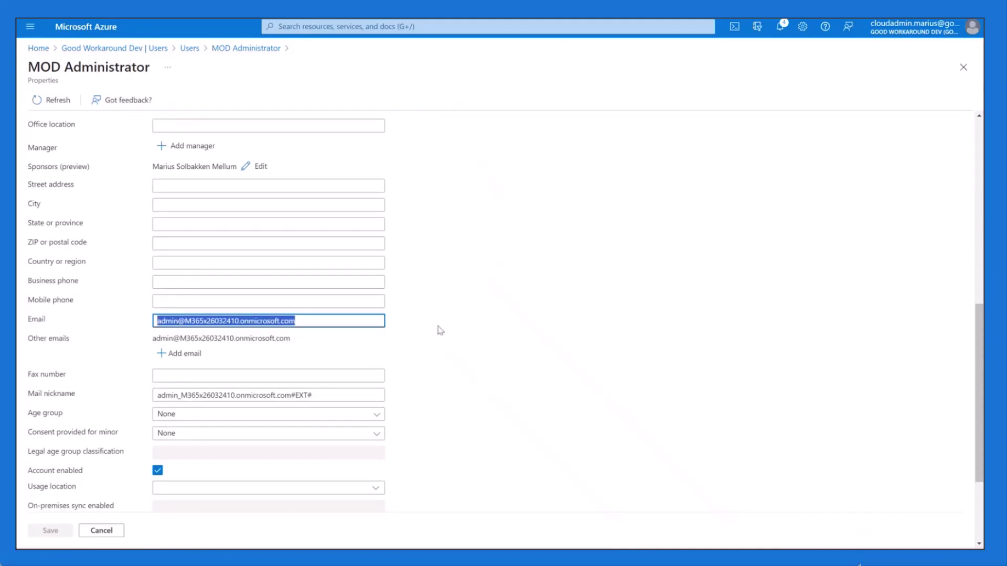
pyautogui.click(503, 321)
# Step: Return to the guest token in jwt.ms and examine its email claim alongside the issuing tenant in the iss claim
pyautogui.hotkey('alt', 'Tab')
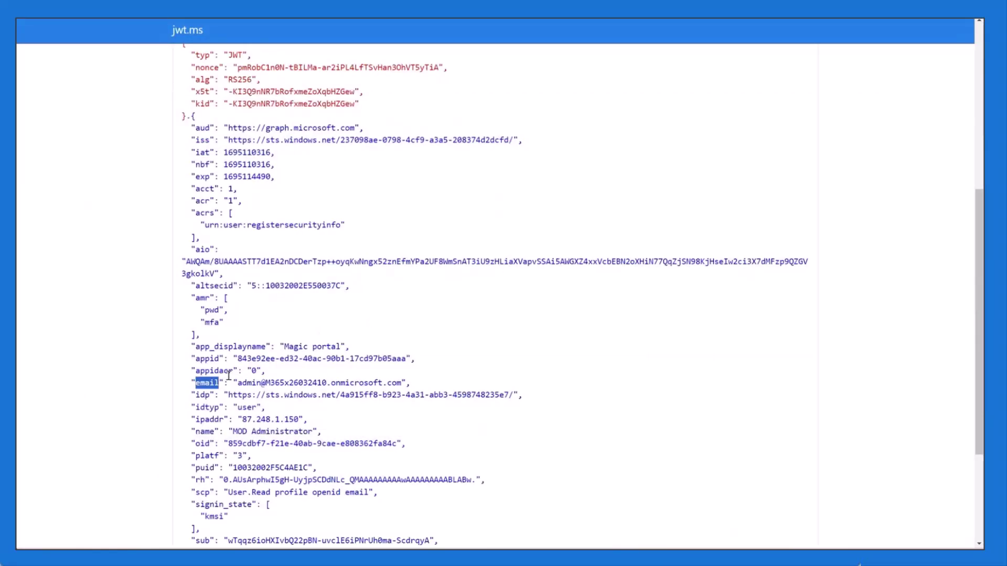
pyautogui.click(209, 381)
pyautogui.doubleClick(208, 381)
pyautogui.moveTo(237, 382); pyautogui.dragTo(403, 379)
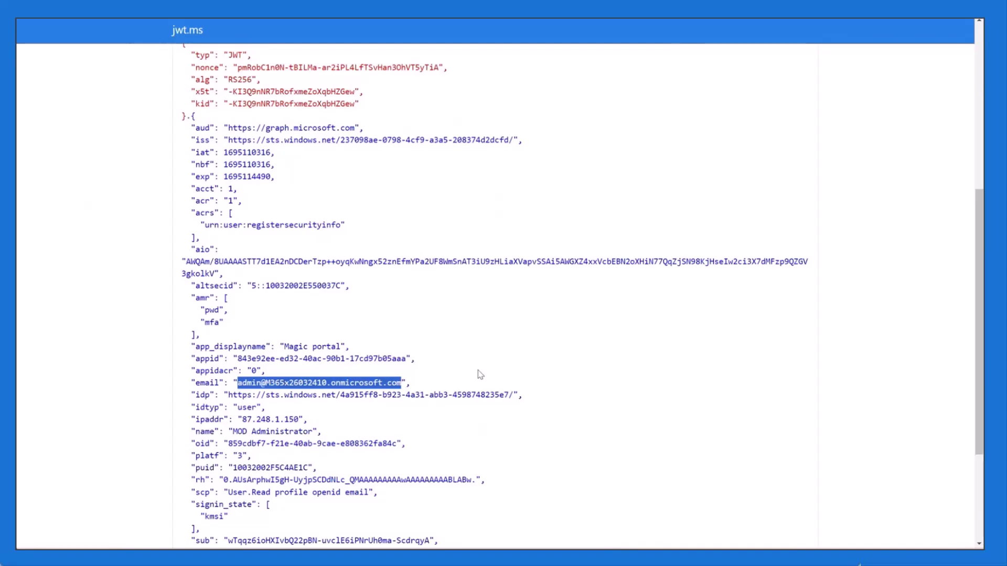
pyautogui.click(412, 226)
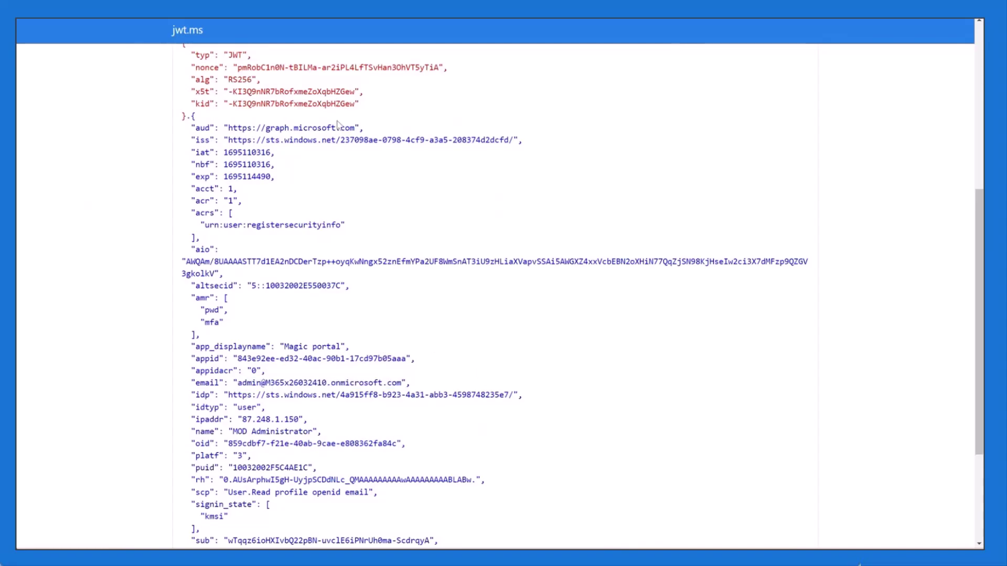
pyautogui.moveTo(341, 140); pyautogui.dragTo(355, 145)
pyautogui.moveTo(237, 384); pyautogui.dragTo(401, 384)
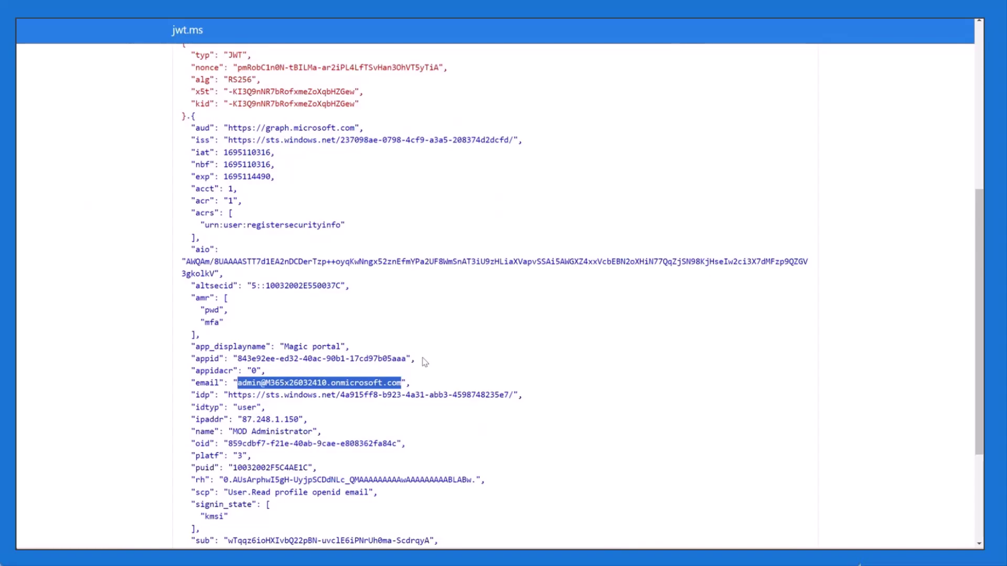
pyautogui.doubleClick(206, 383)
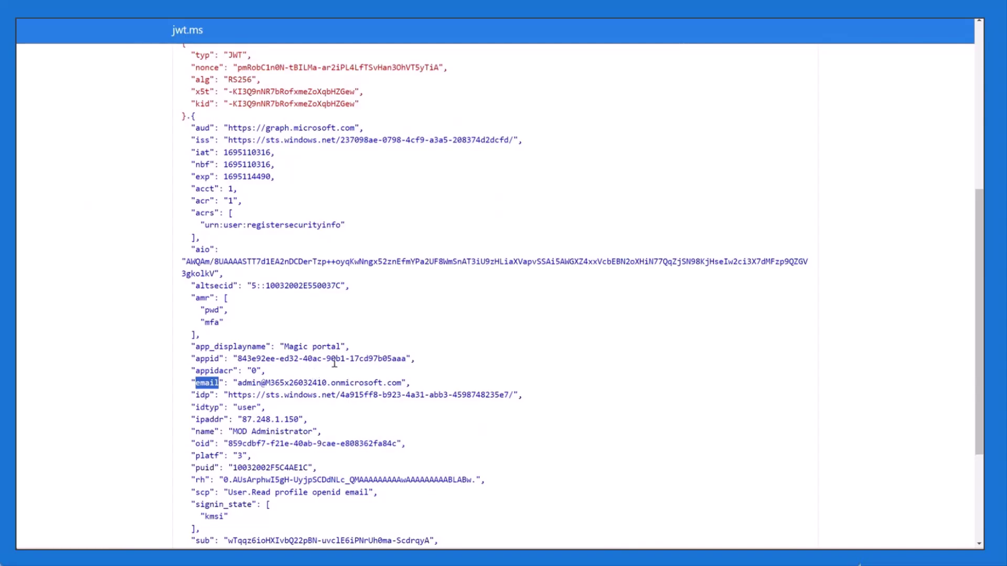
pyautogui.scroll(-1, 334, 363)
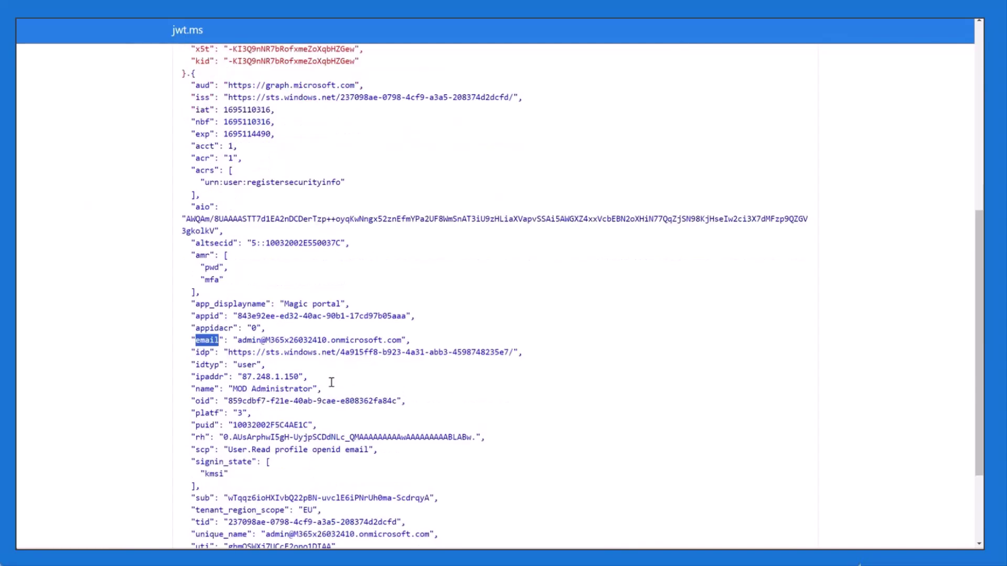
pyautogui.click(311, 348)
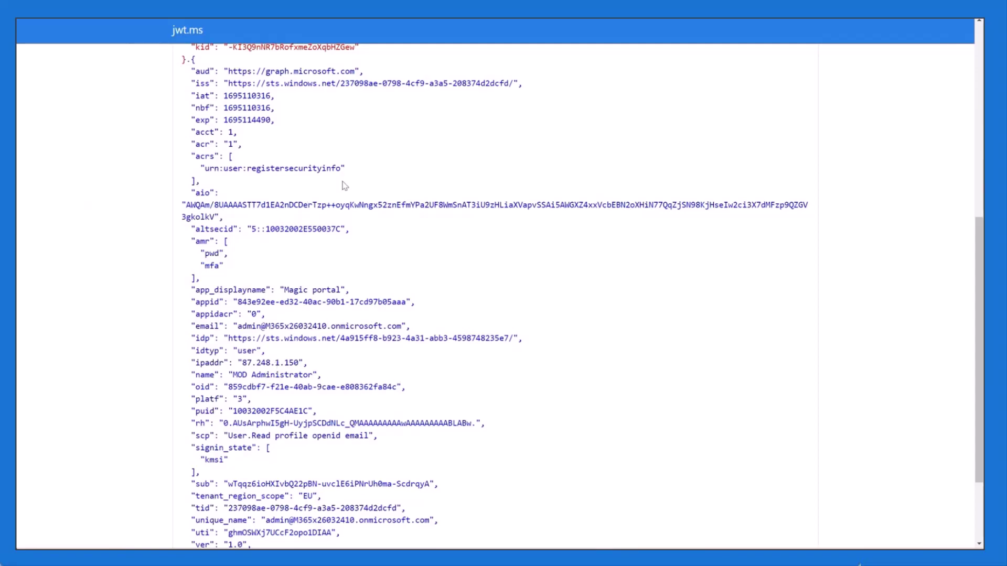
# Step: Highlight the iss, oid and sub claims one after another in the guest token
pyautogui.moveTo(196, 85); pyautogui.dragTo(536, 84)
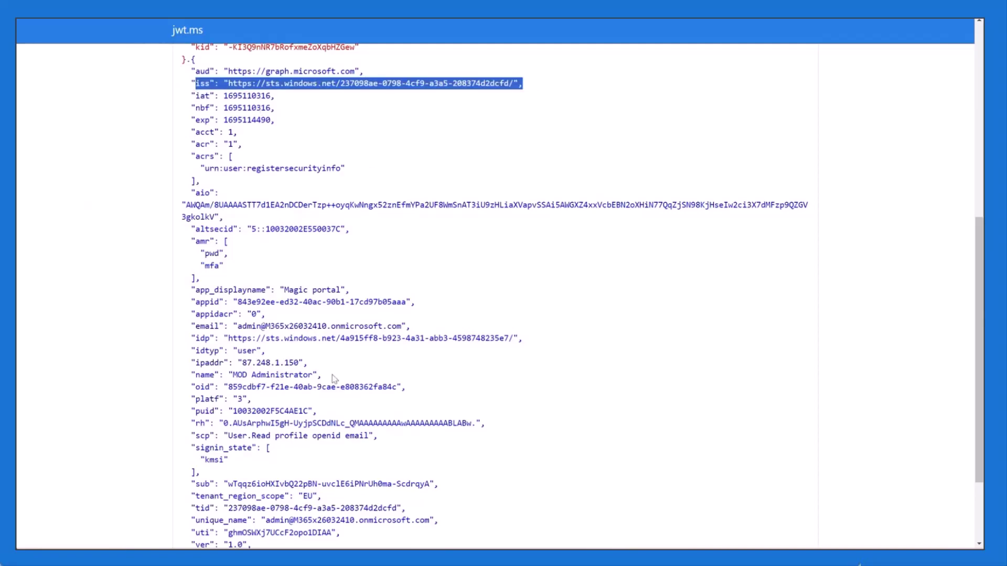
pyautogui.moveTo(191, 388); pyautogui.dragTo(429, 393)
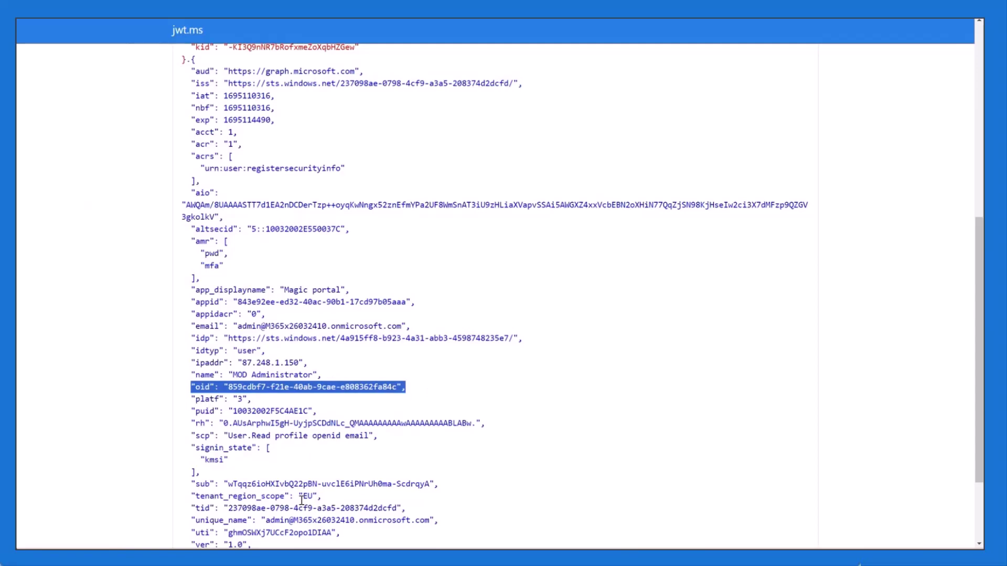
pyautogui.moveTo(194, 485); pyautogui.dragTo(498, 489)
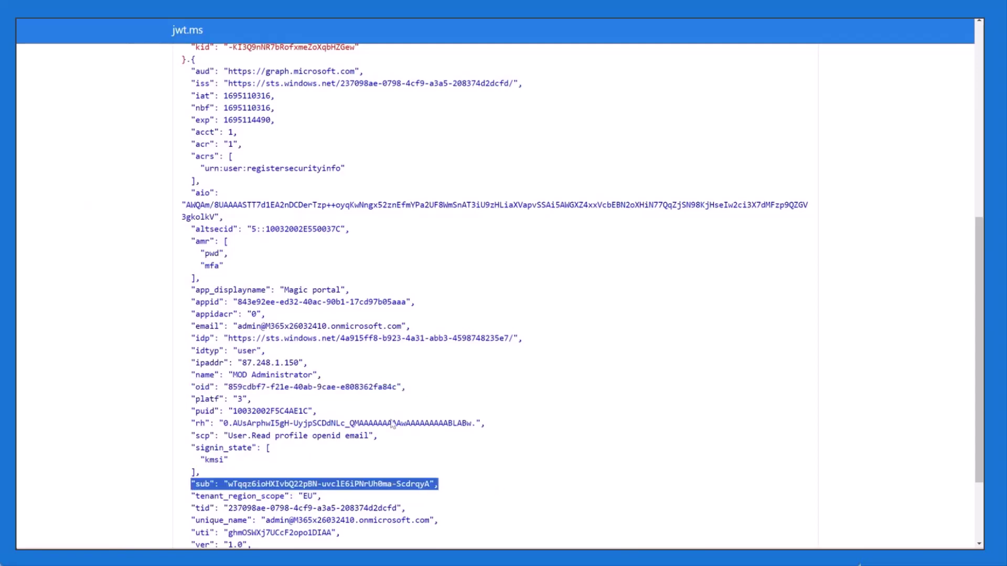
pyautogui.click(226, 483)
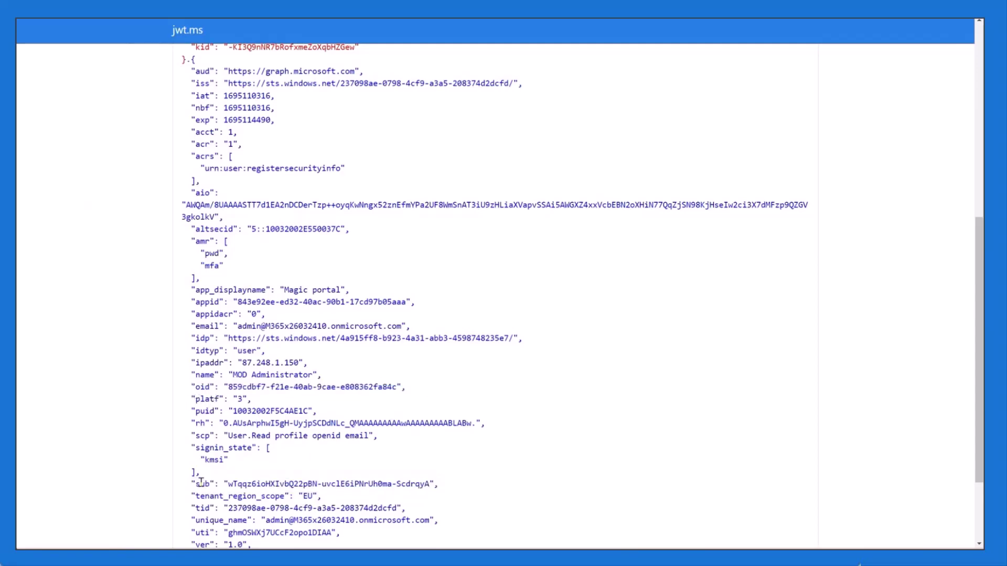
# Step: Search the home-tenant token for oid and compare its value with the guest token's oid claim
pyautogui.doubleClick(203, 387)
pyautogui.moveTo(227, 387); pyautogui.dragTo(397, 388)
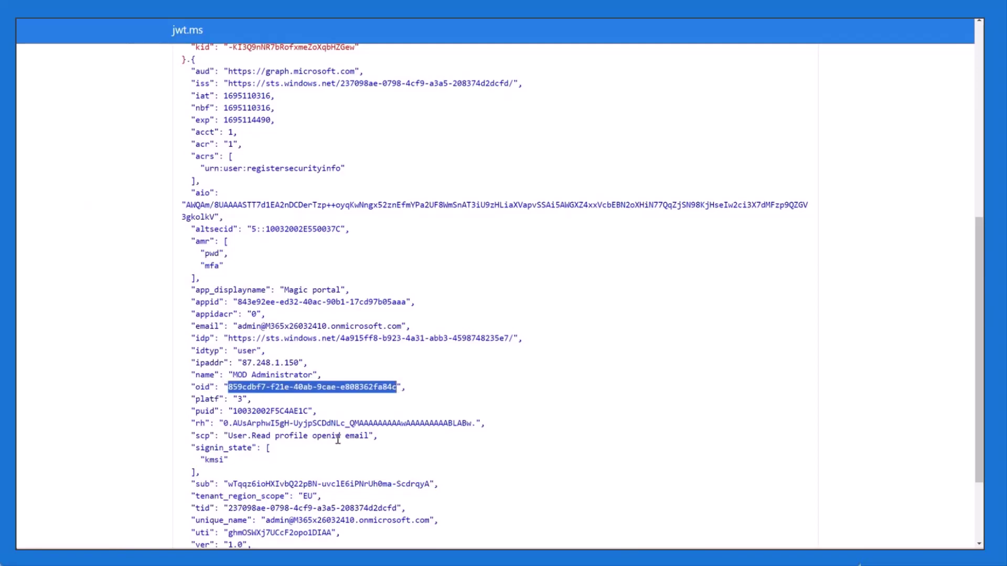
pyautogui.doubleClick(203, 387)
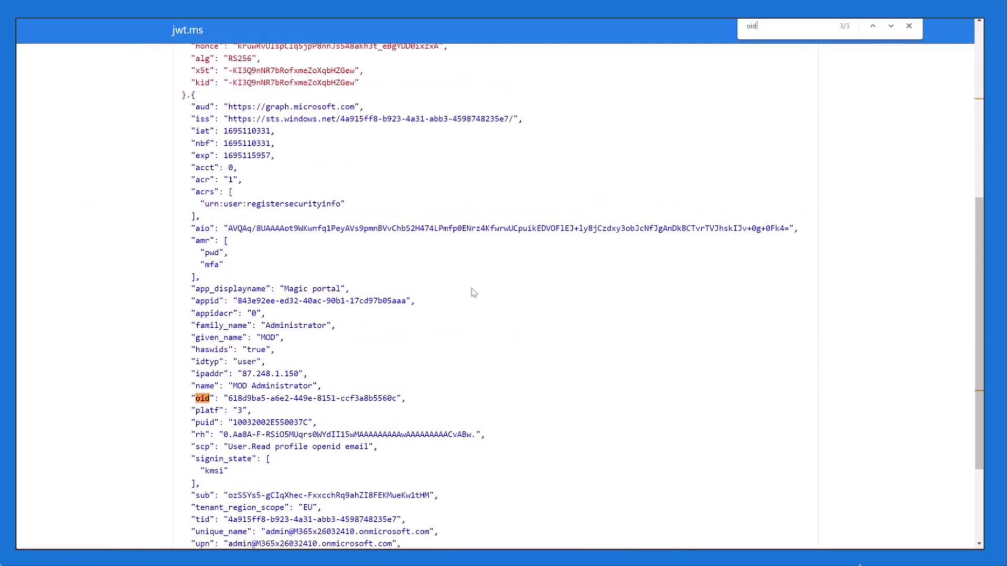
pyautogui.scroll(-3, 367, 304)
pyautogui.moveTo(231, 285); pyautogui.dragTo(398, 286)
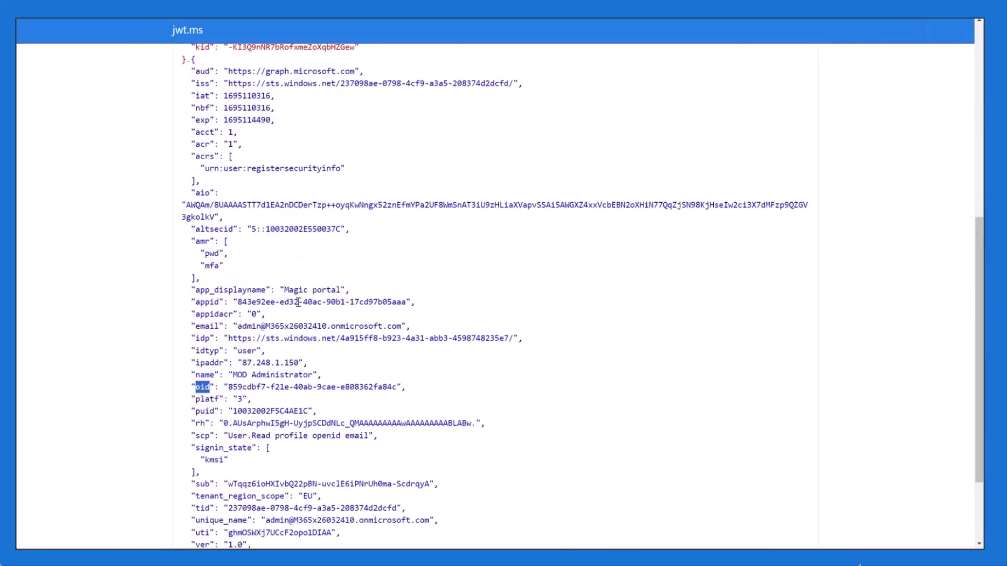
pyautogui.moveTo(225, 387)
pyautogui.mouseDown()
pyautogui.moveTo(401, 387)
pyautogui.moveTo(229, 387)
pyautogui.mouseUp()
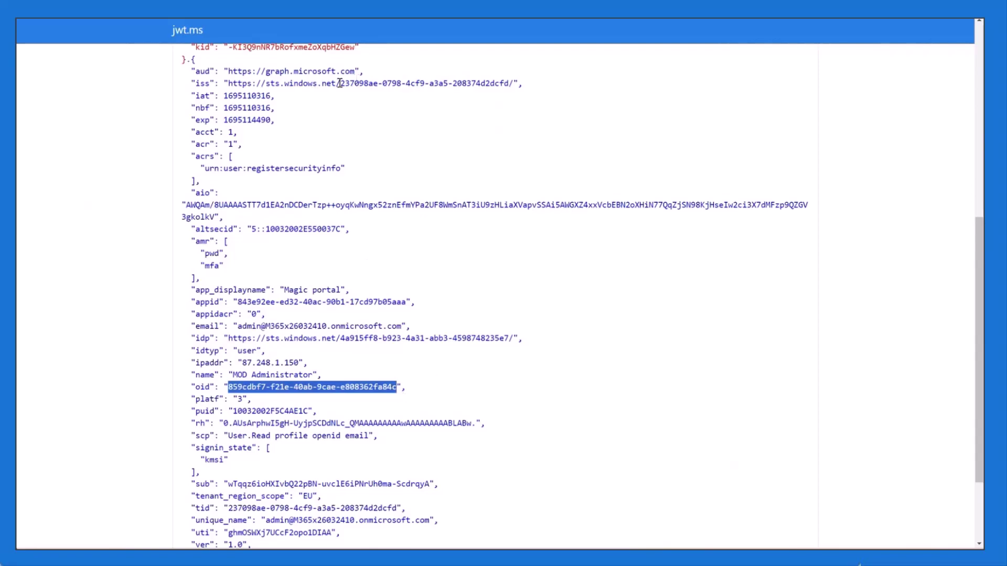
# Step: Compare the guest user's Object ID in the Azure portal properties with the oid claim in the guest token
pyautogui.hotkey('alt', 'Tab')
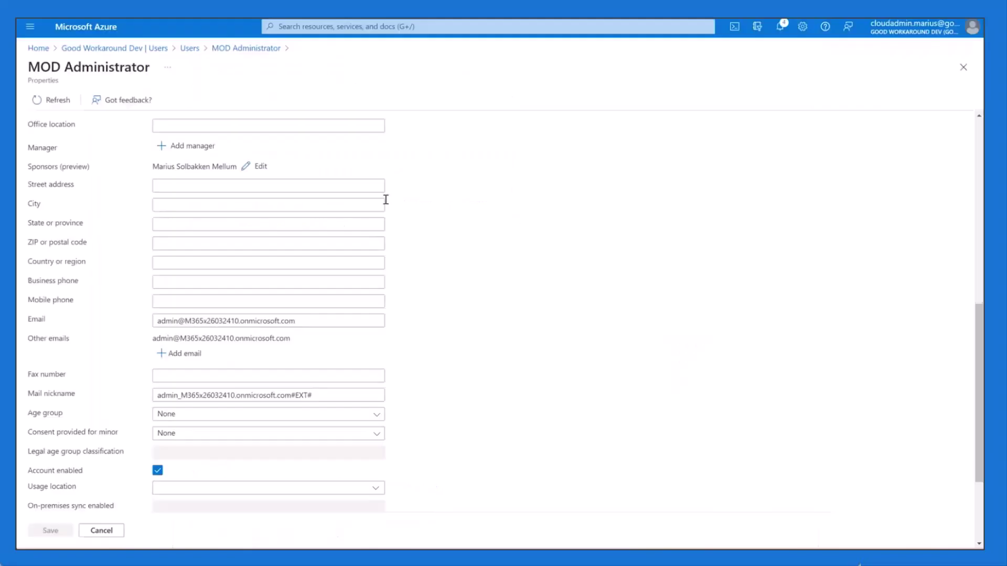
pyautogui.scroll(9, 317, 241)
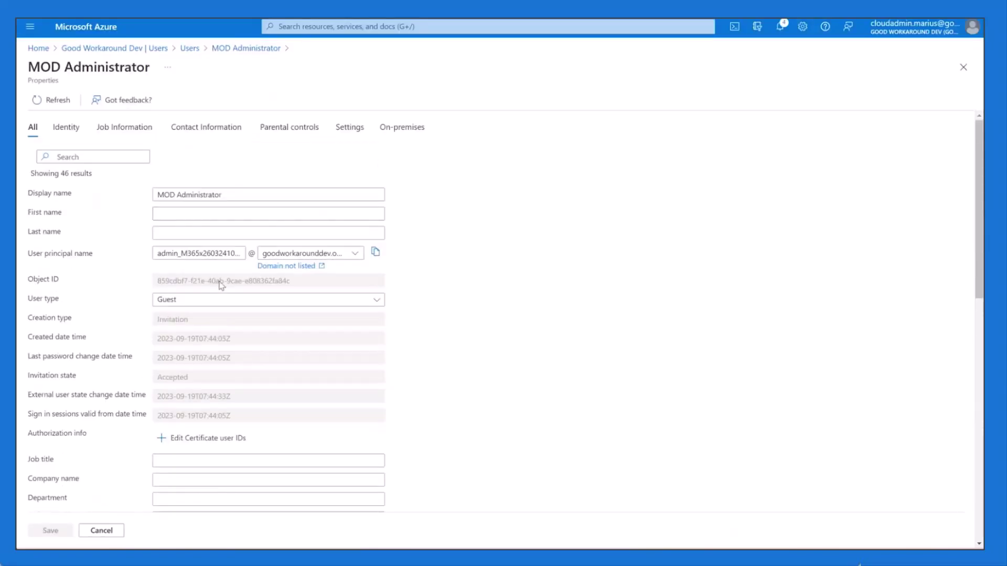
pyautogui.moveTo(158, 281); pyautogui.dragTo(325, 284)
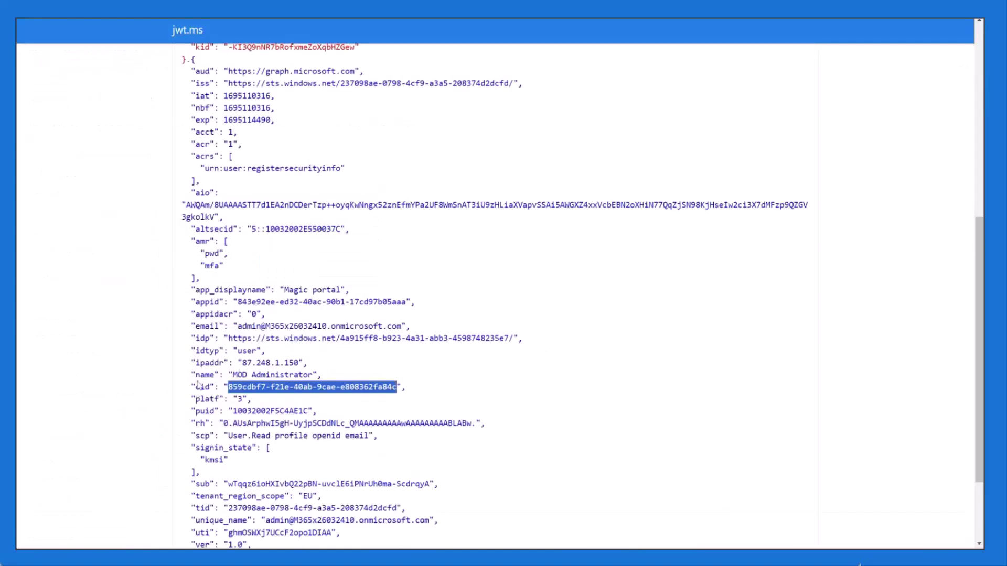
pyautogui.click(200, 389)
pyautogui.moveTo(230, 386); pyautogui.dragTo(397, 388)
# Step: Compare the sub claim in the guest token with the sub claim in the home-tenant token
pyautogui.scroll(-1, 340, 388)
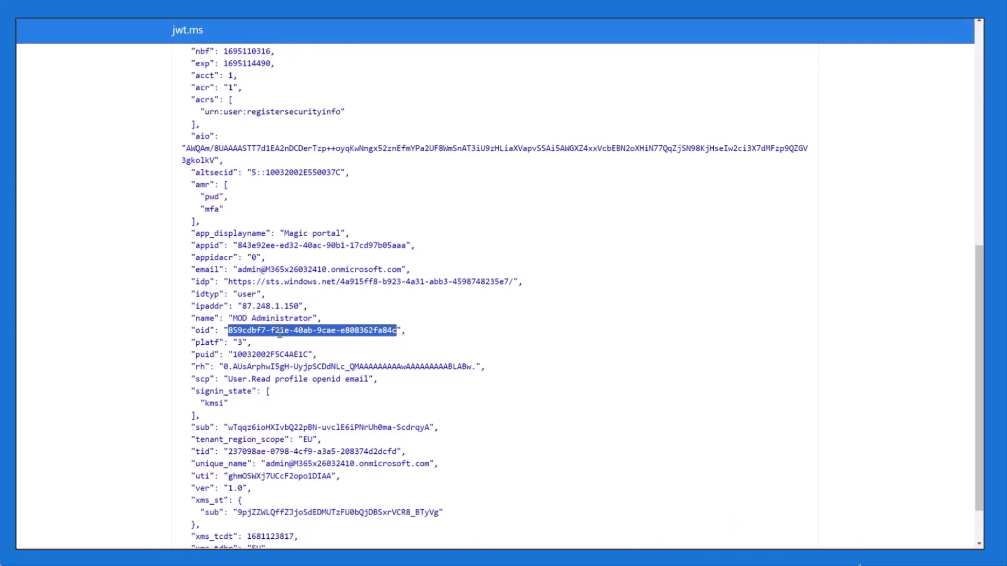
pyautogui.click(220, 335)
pyautogui.moveTo(227, 427); pyautogui.dragTo(458, 434)
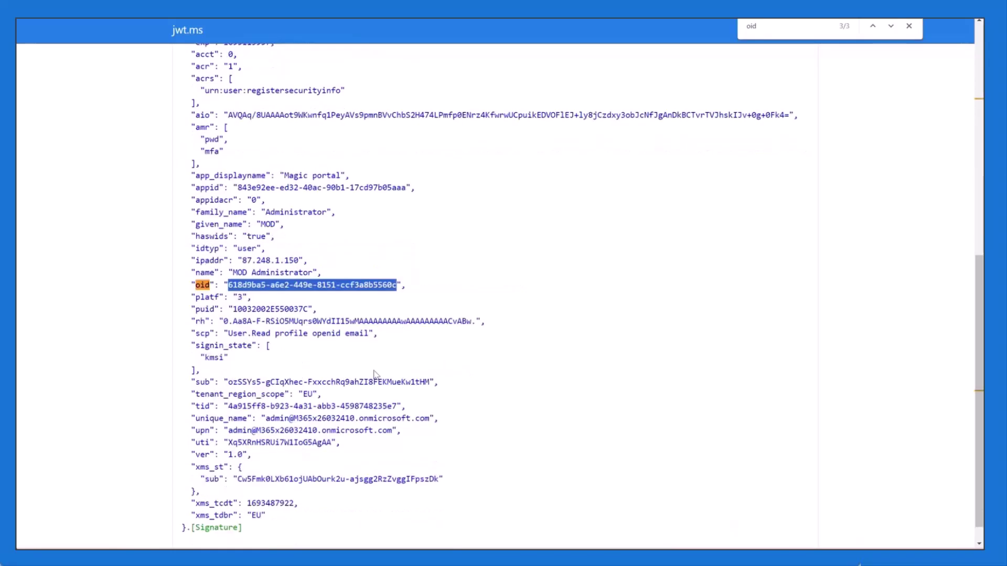
pyautogui.scroll(-1, 270, 342)
pyautogui.moveTo(228, 359); pyautogui.dragTo(429, 362)
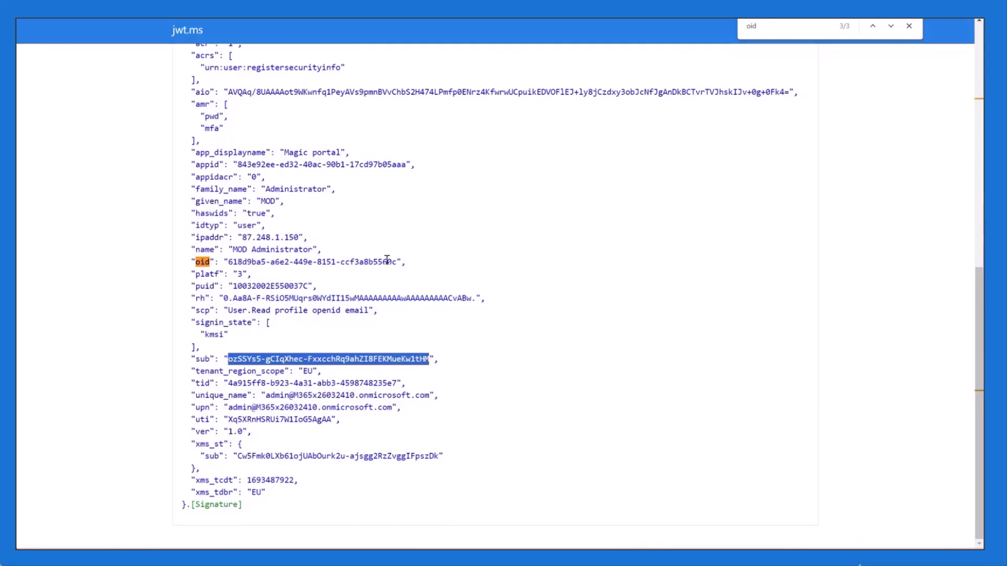
# Step: Switch to the Azure portal, filter all Entra ID app registrations by "magic" and open the Magic portal app
pyautogui.hotkey('alt', 'Tab')
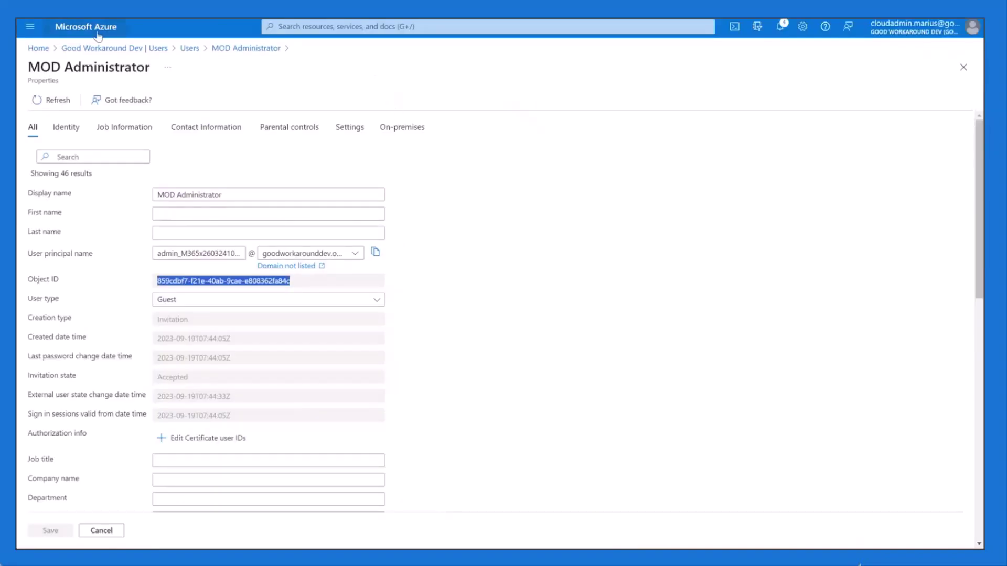
pyautogui.click(97, 33)
pyautogui.click(287, 98)
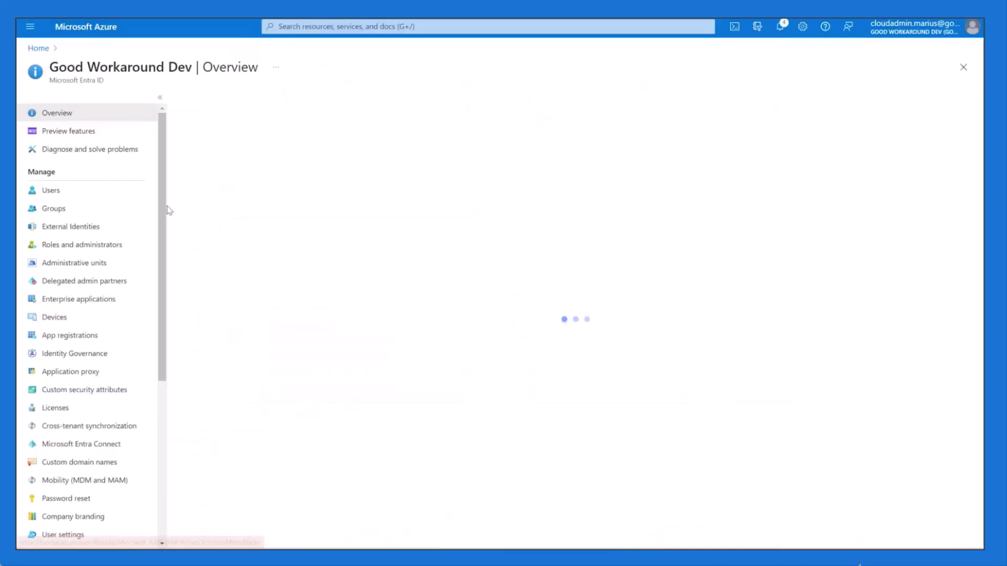
pyautogui.click(79, 335)
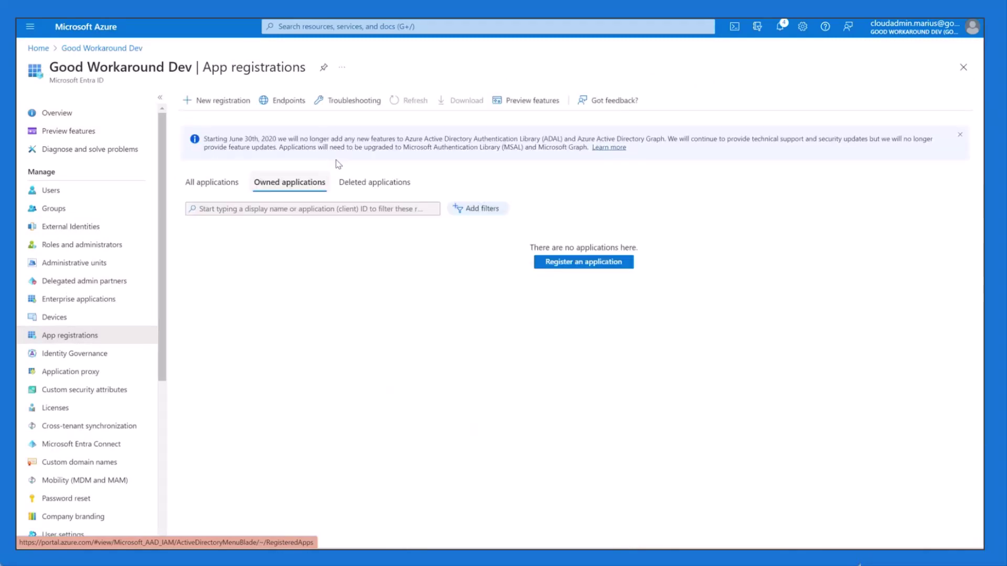
pyautogui.click(213, 182)
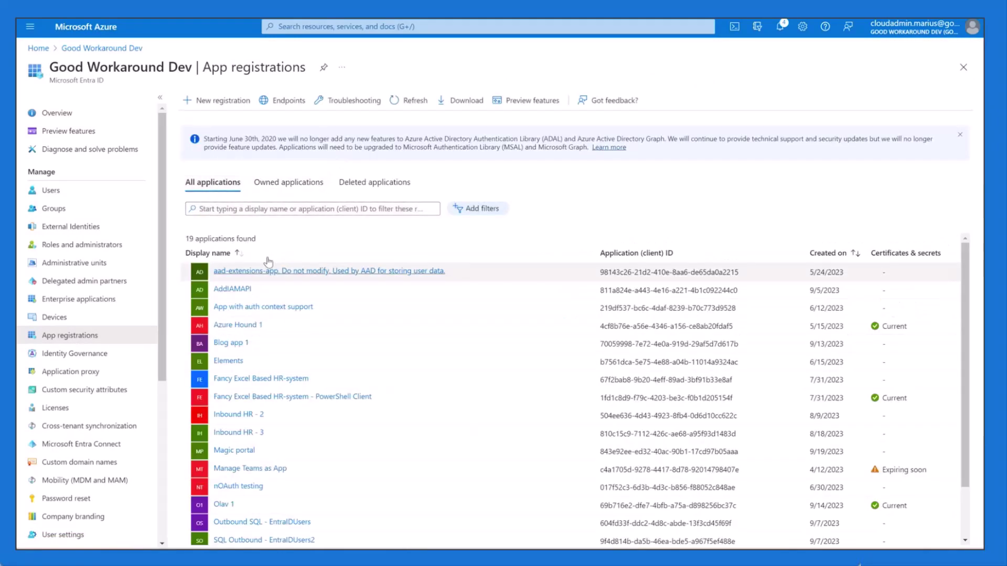
pyautogui.click(267, 208)
pyautogui.write('magic')
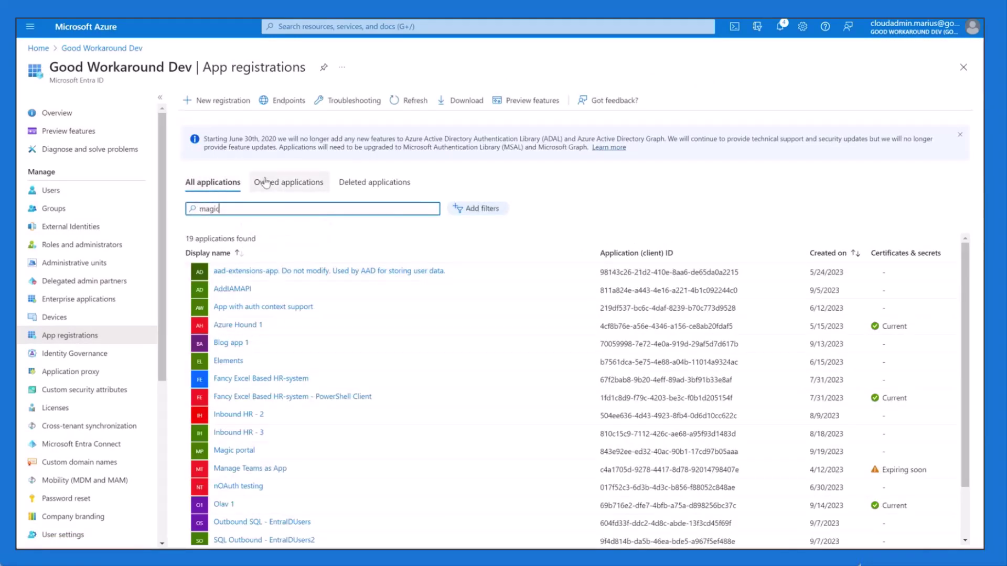
pyautogui.click(246, 273)
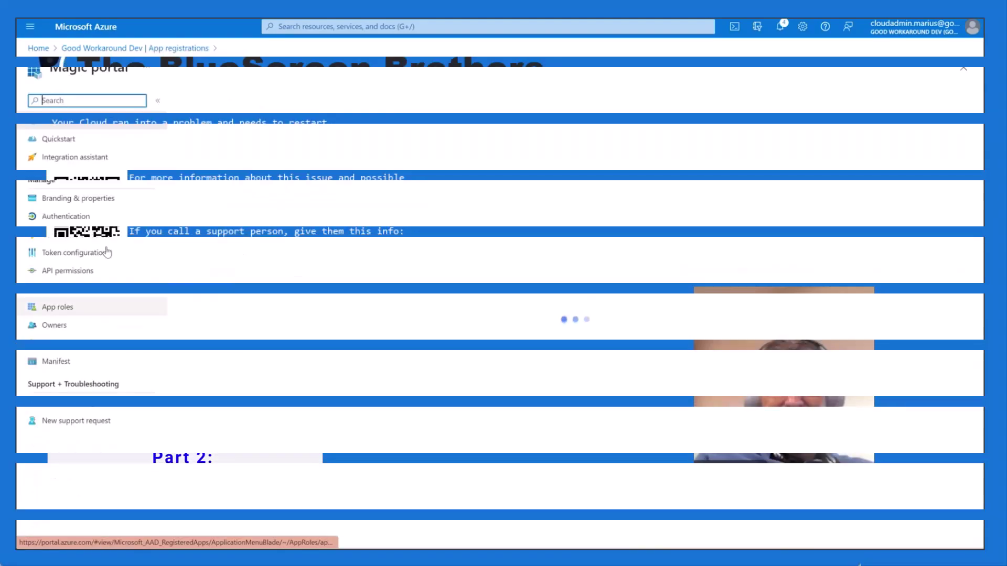